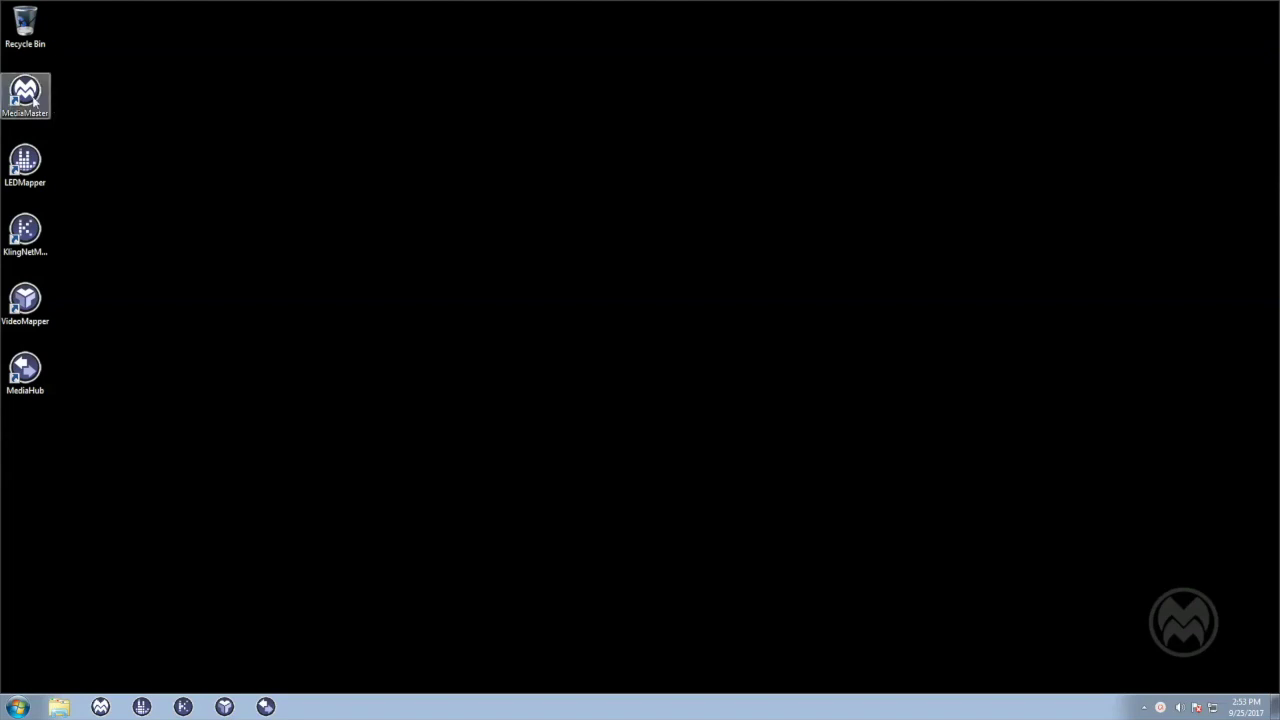
- Launch MediaMaster Pro 5.1 from its desktop shortcut
click(32, 96)
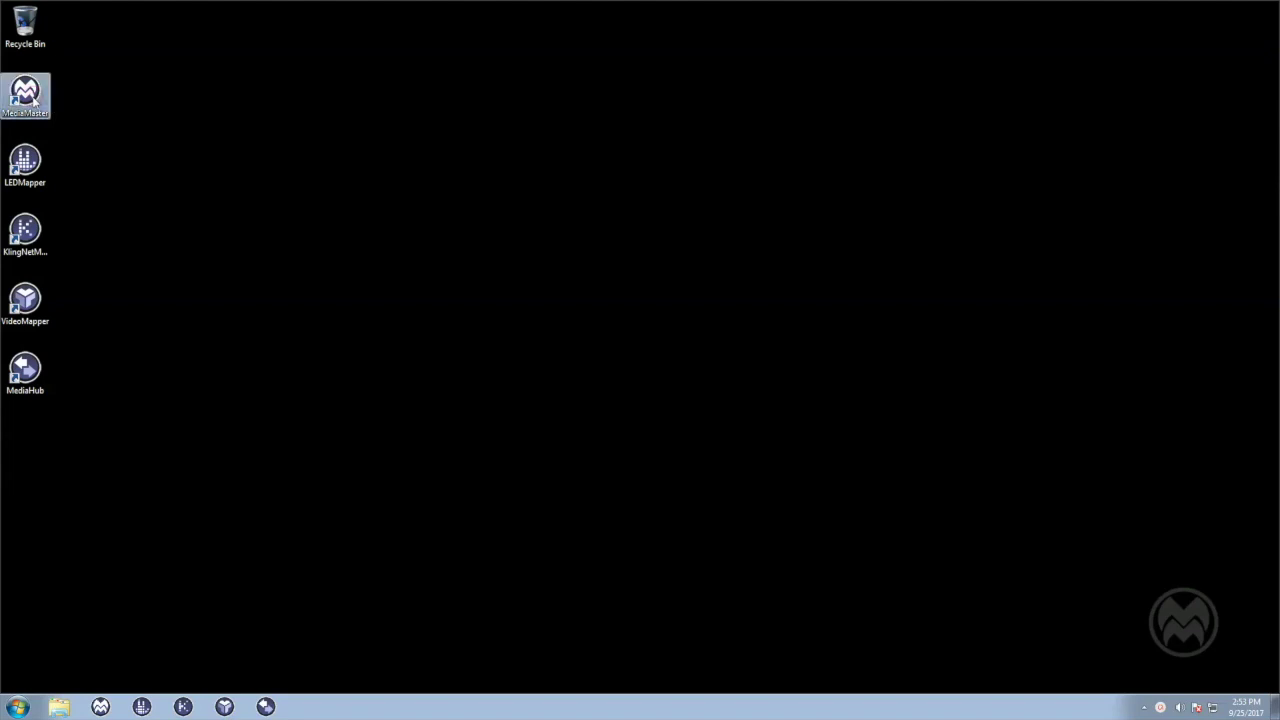
double_click(33, 95)
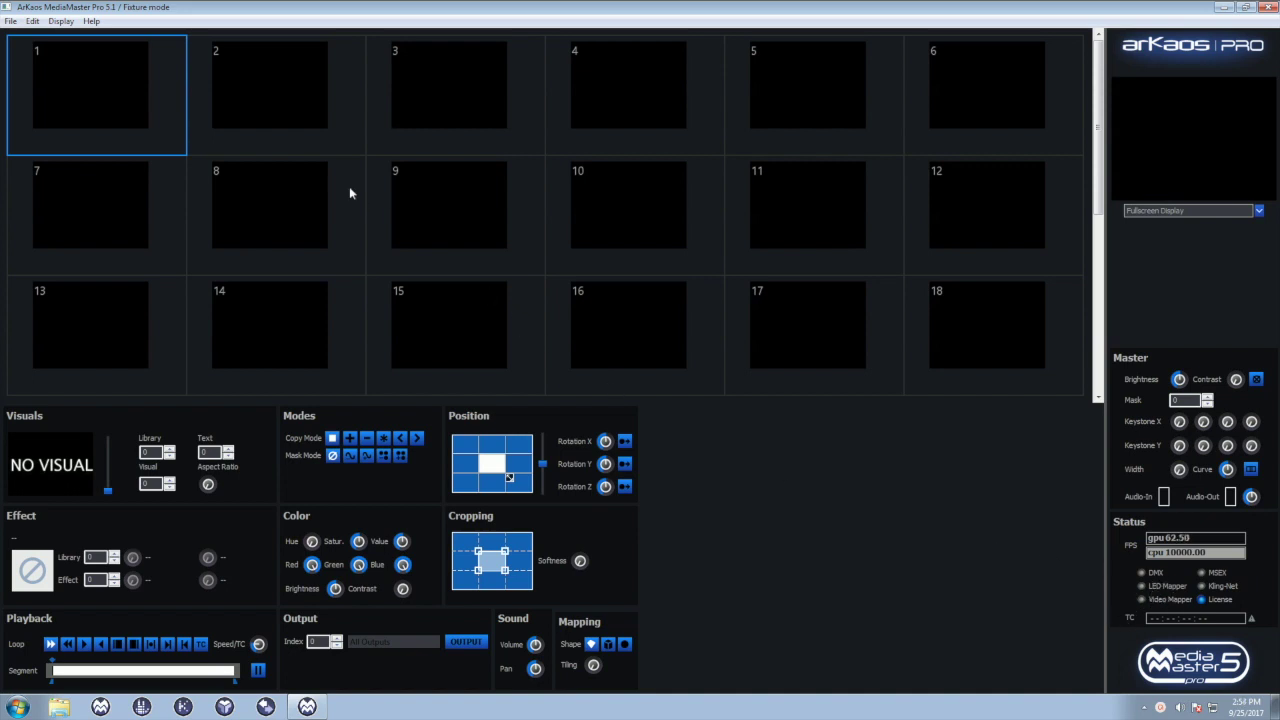
- Set the Output display mode to VideoMapper in Preferences and restart MediaMaster
click(10, 21)
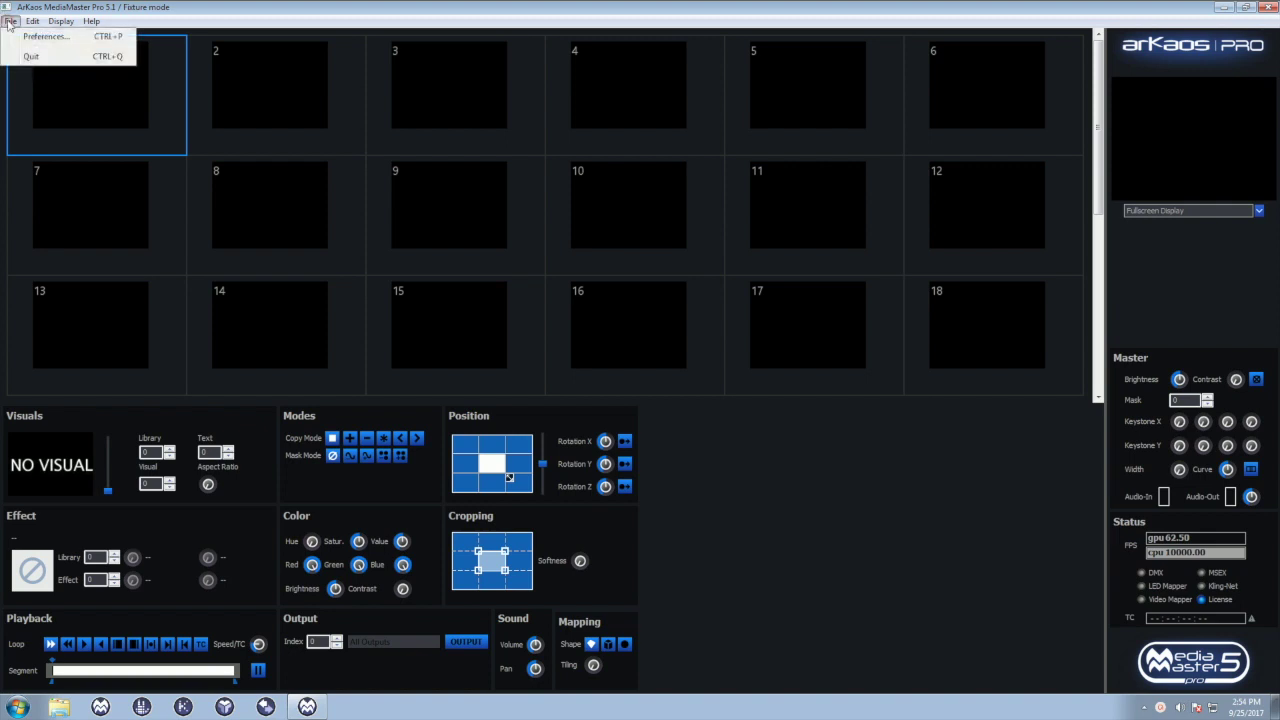
click(12, 27)
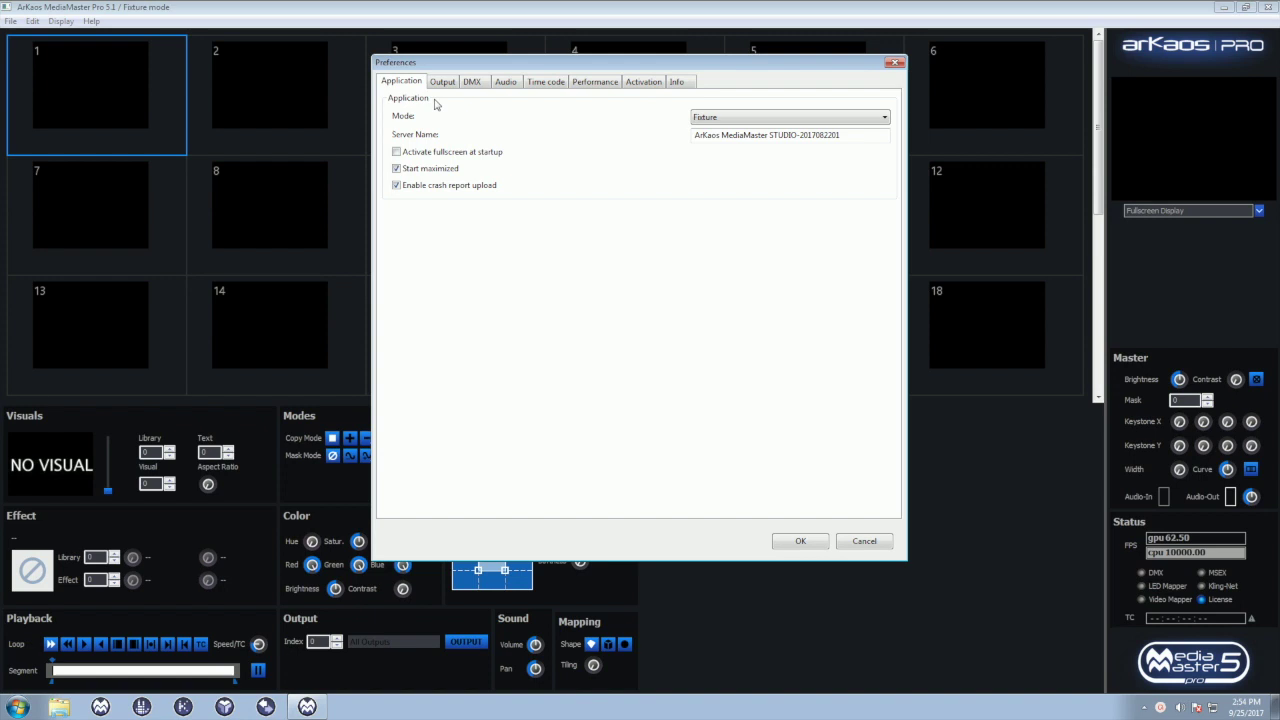
click(437, 83)
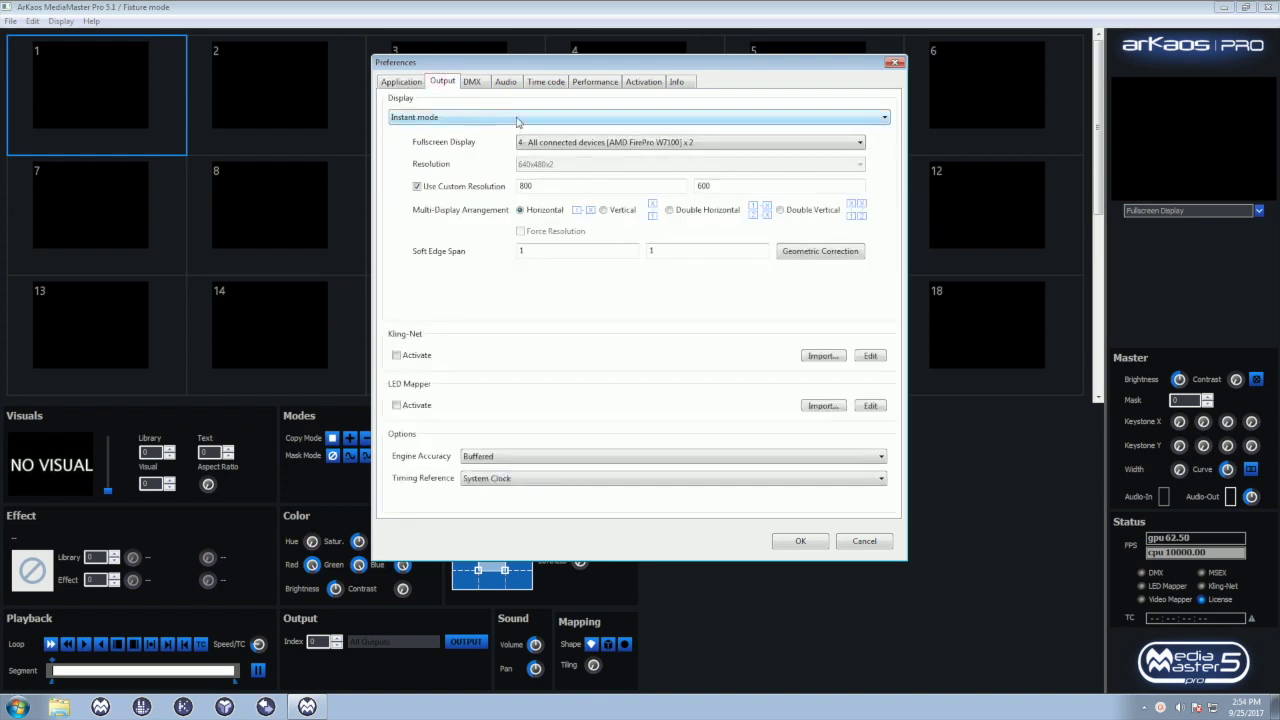
click(516, 118)
click(514, 140)
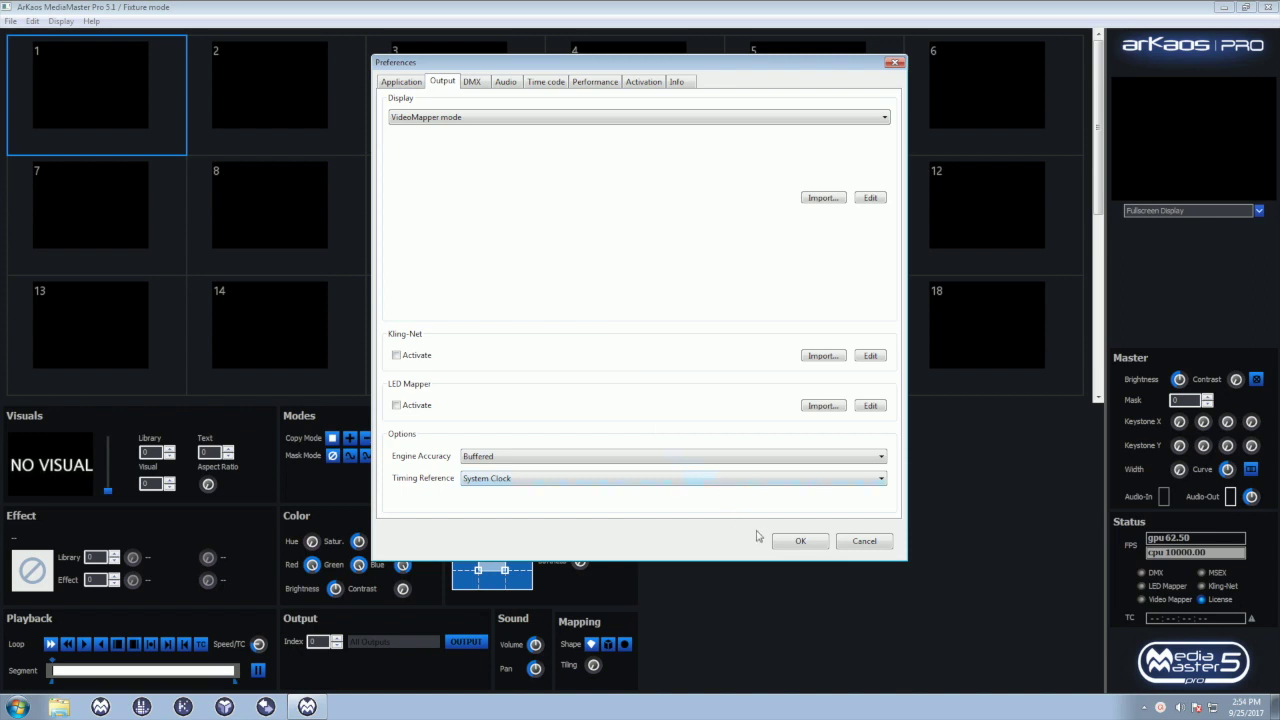
click(798, 541)
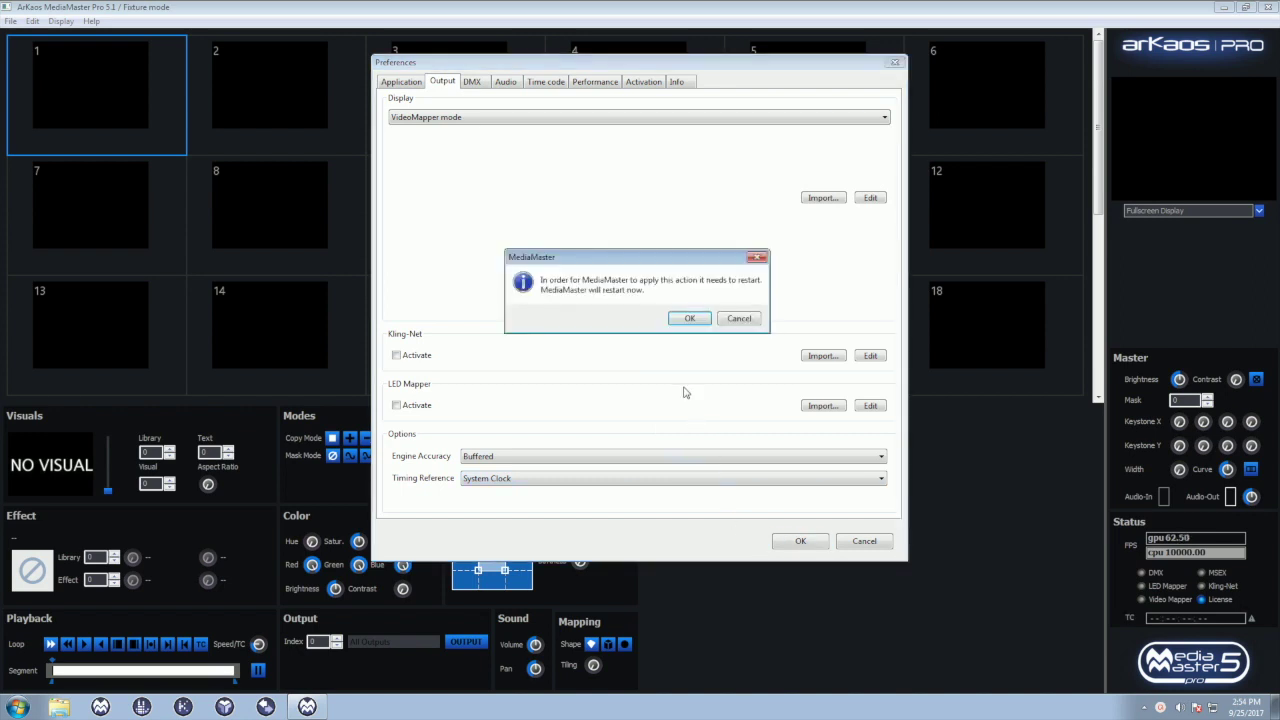
key(Return)
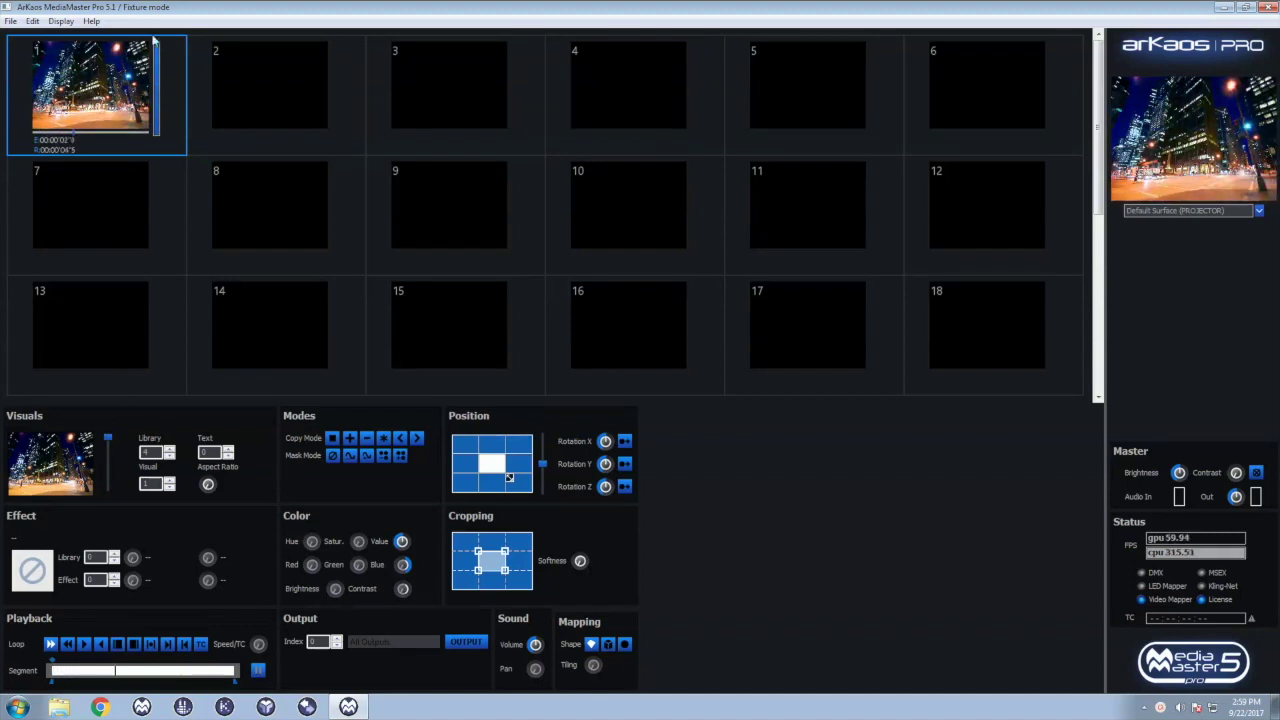
- Open the VideoMapper editor and start a new mapping, discarding the current one
click(10, 20)
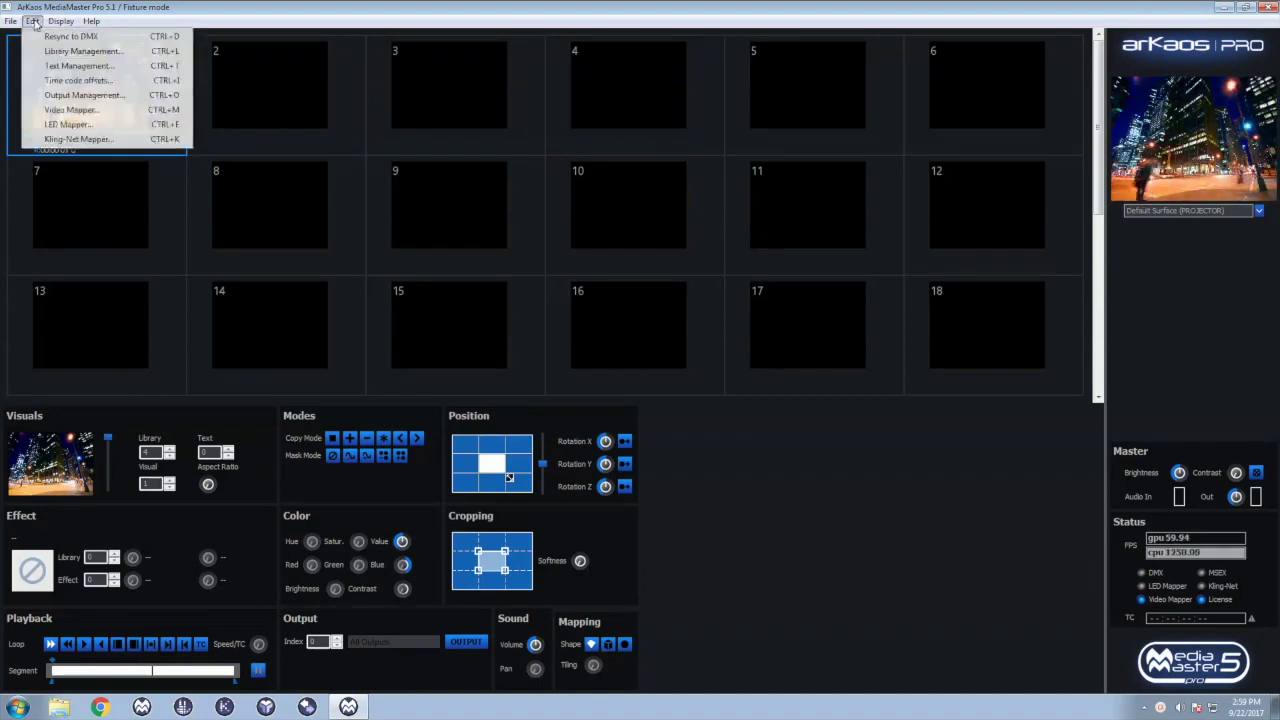
click(112, 110)
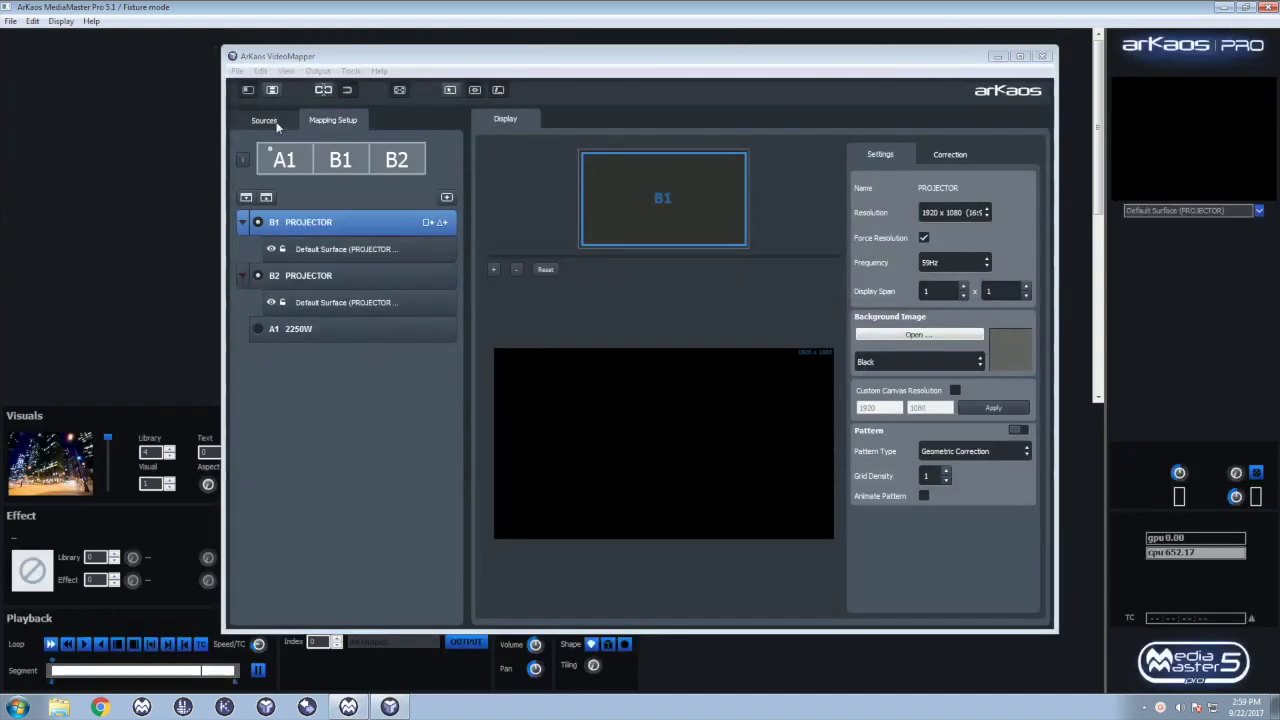
click(238, 71)
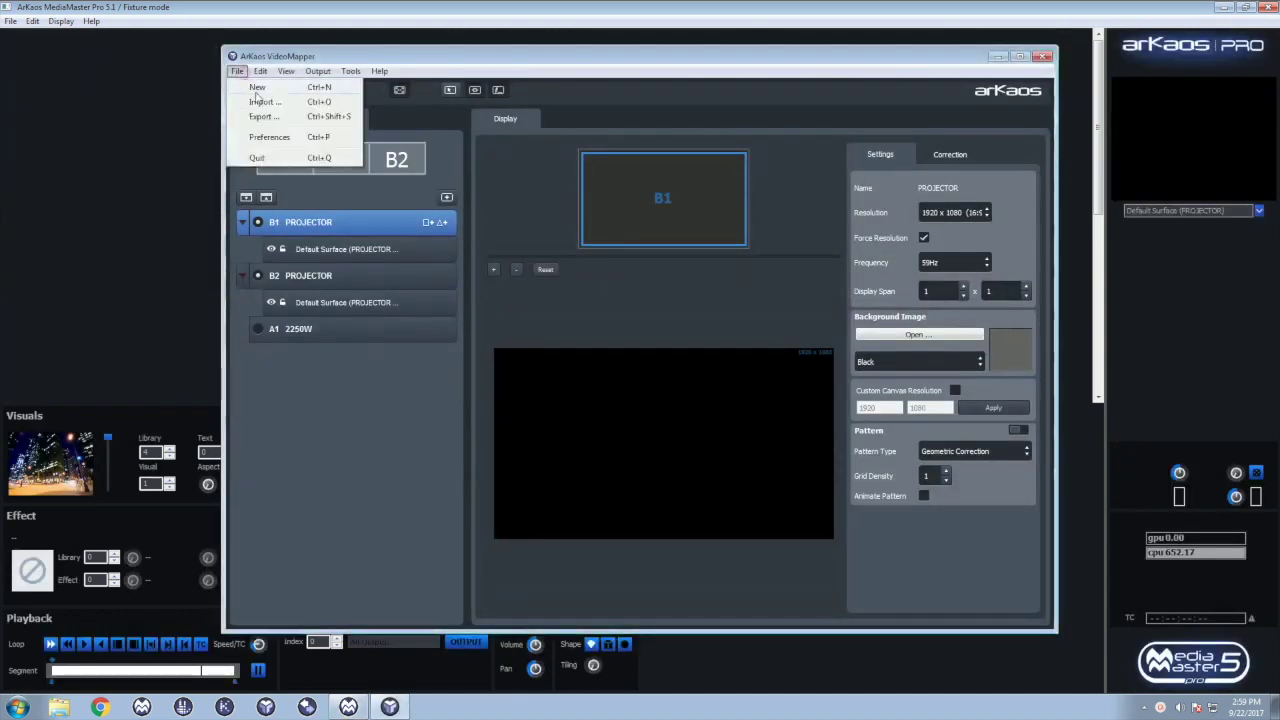
click(258, 87)
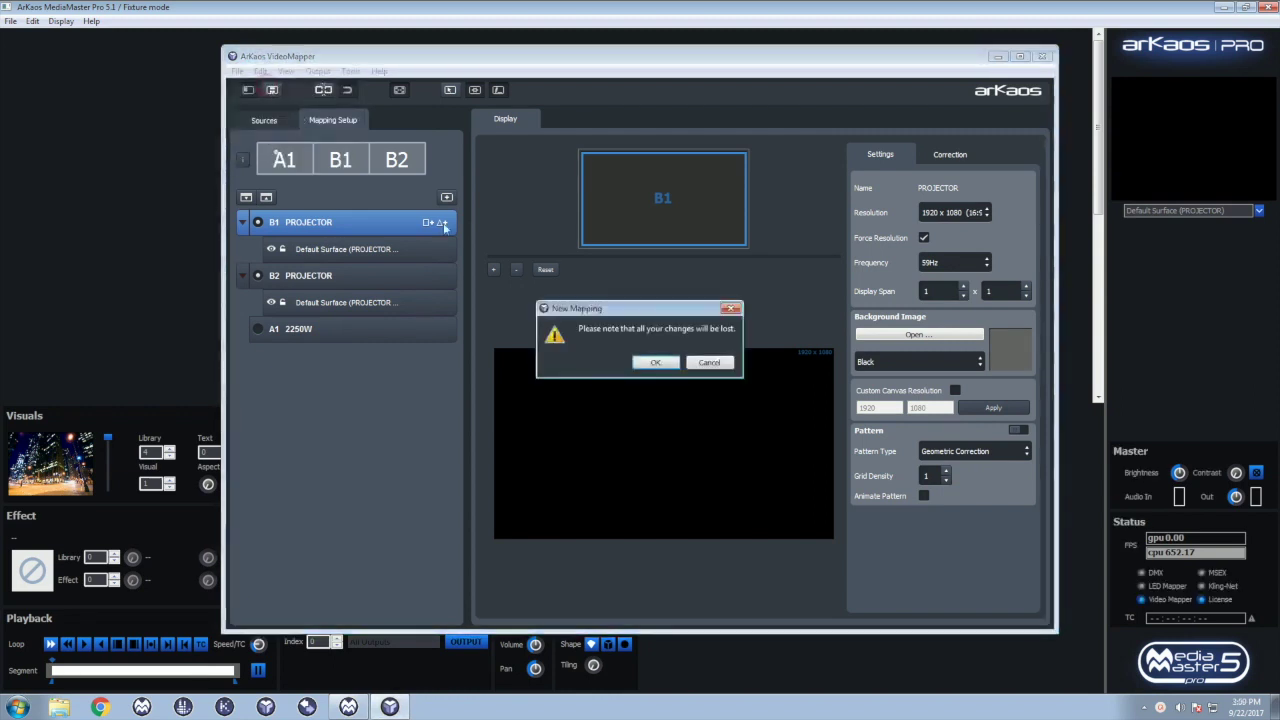
click(654, 362)
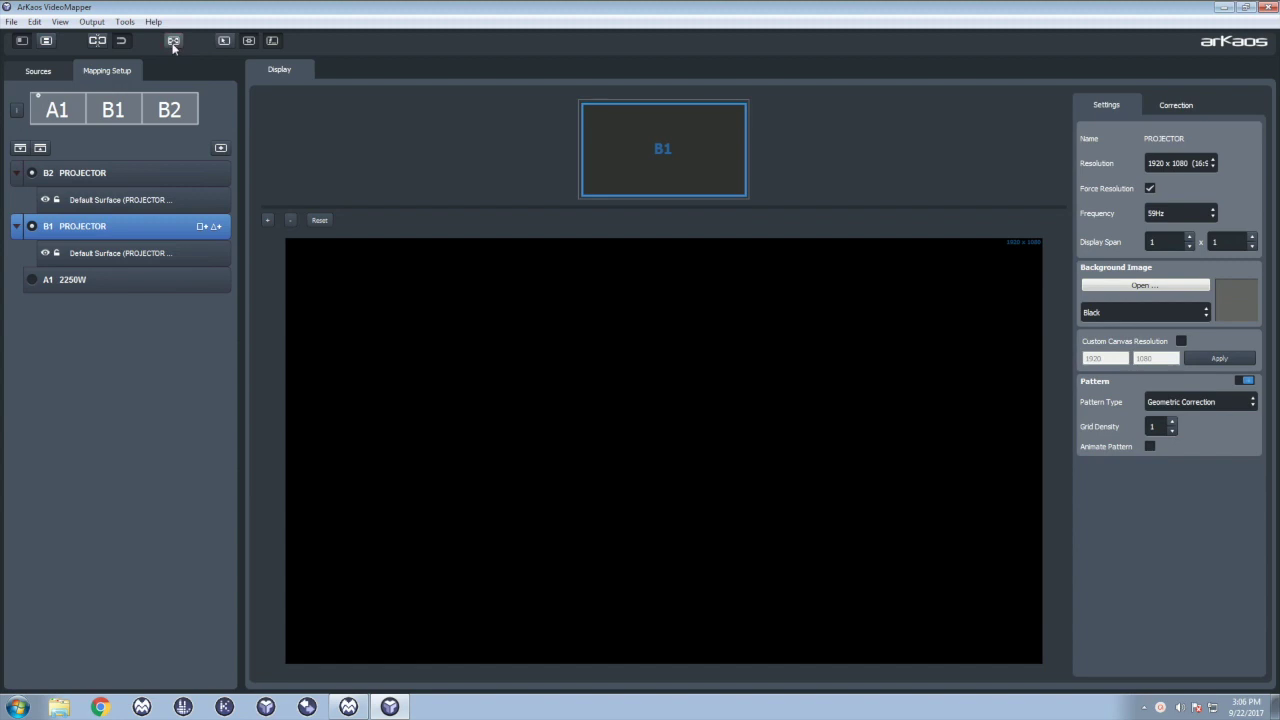
- Turn off the test pattern and group projector B1 with B2 as a 2 x 1 output
click(173, 42)
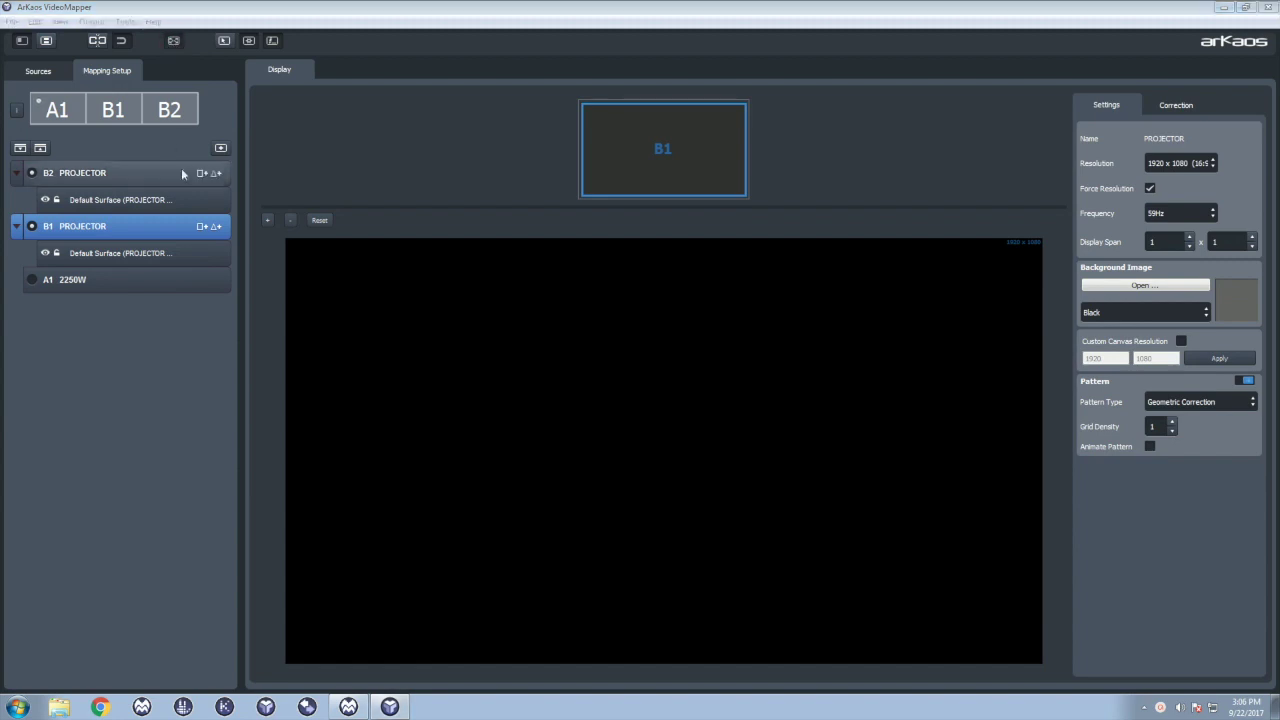
click(1243, 381)
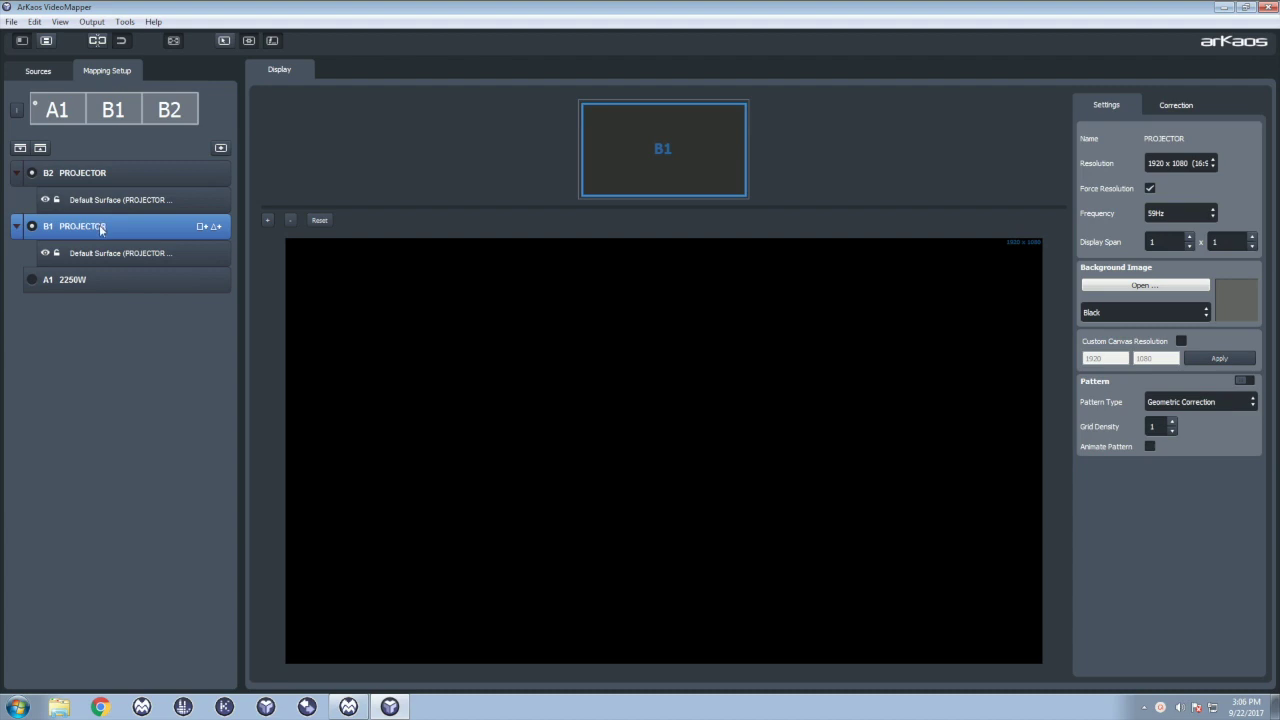
drag(101, 231, 110, 175)
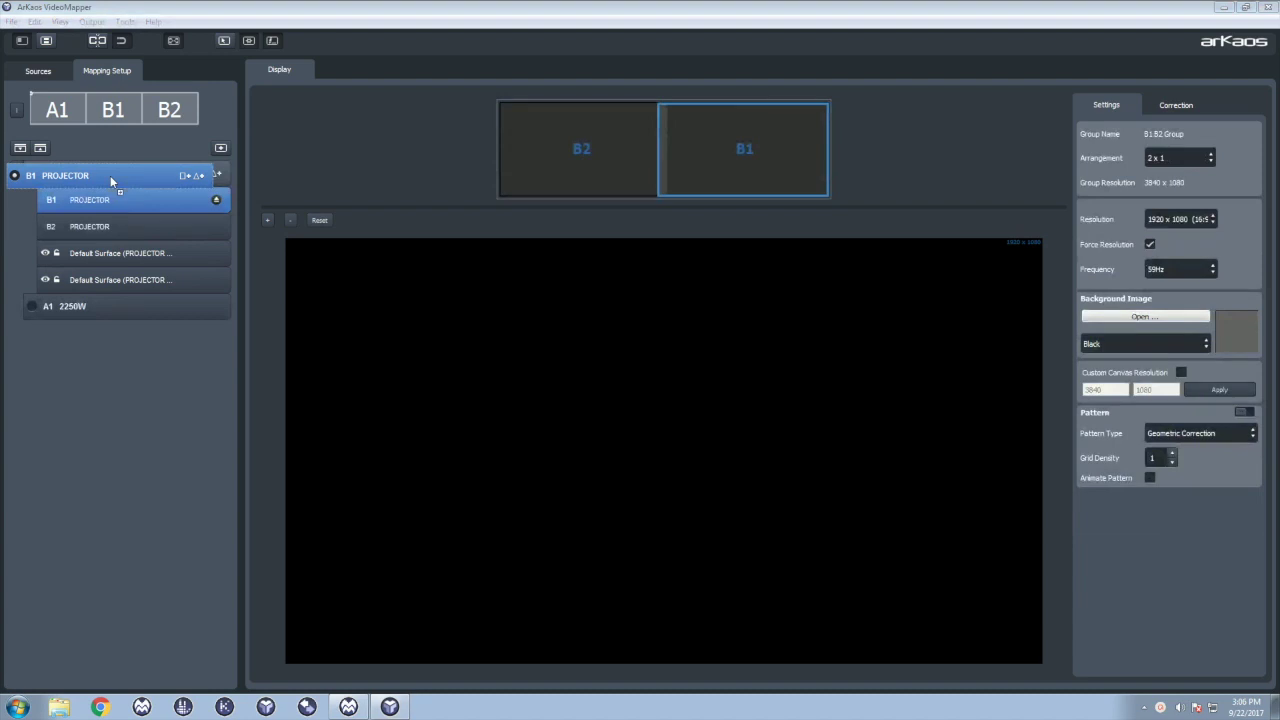
- Turn the test pattern back on and set B1's soft-edge width to 0
click(1247, 413)
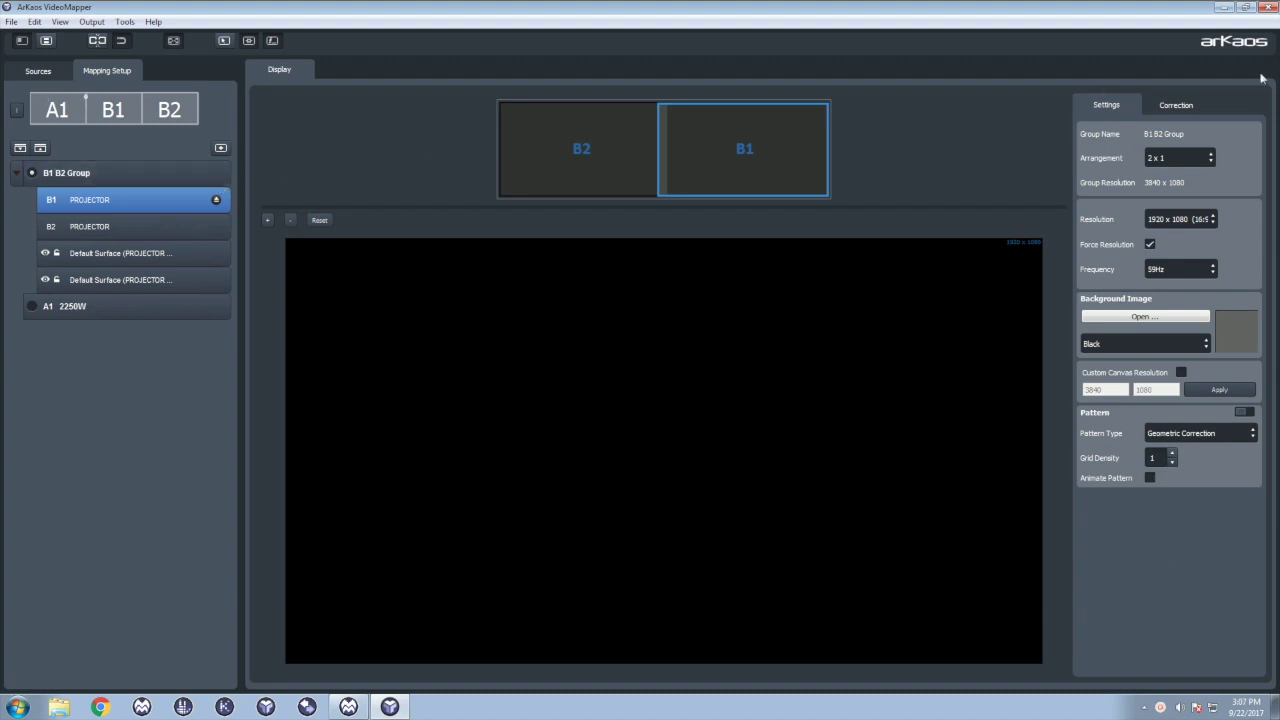
click(1164, 106)
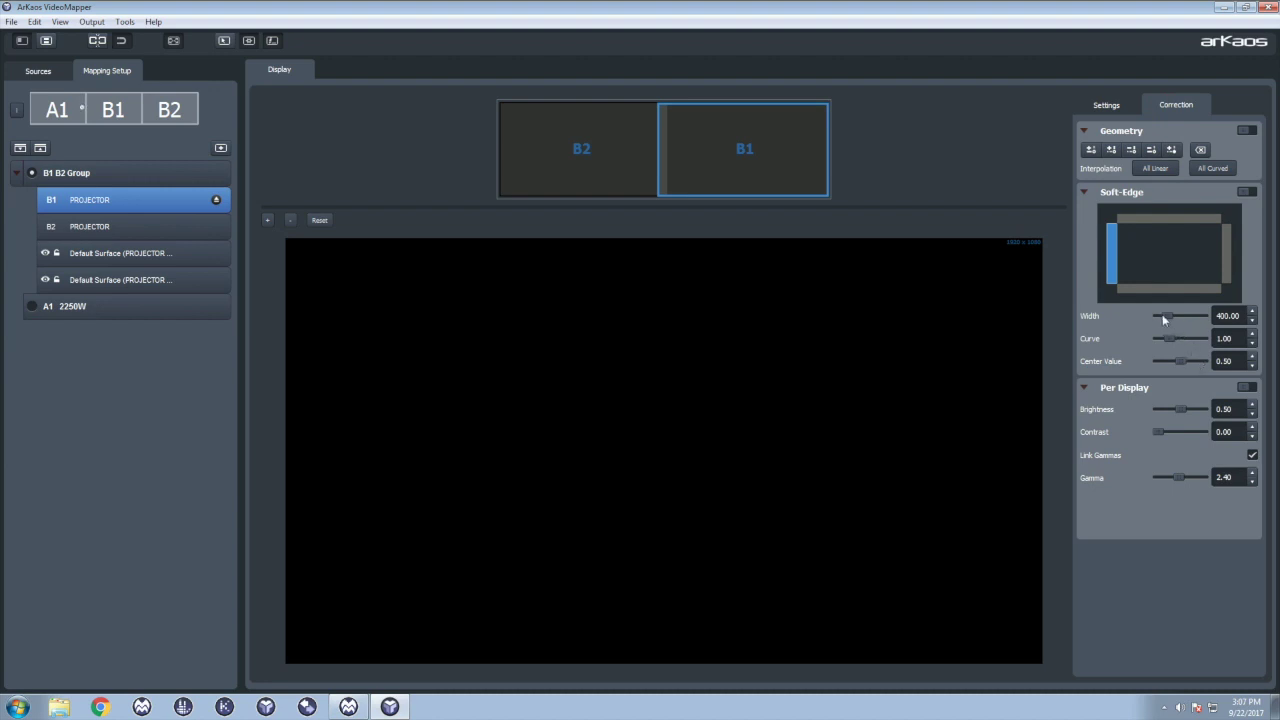
drag(1162, 314, 1109, 313)
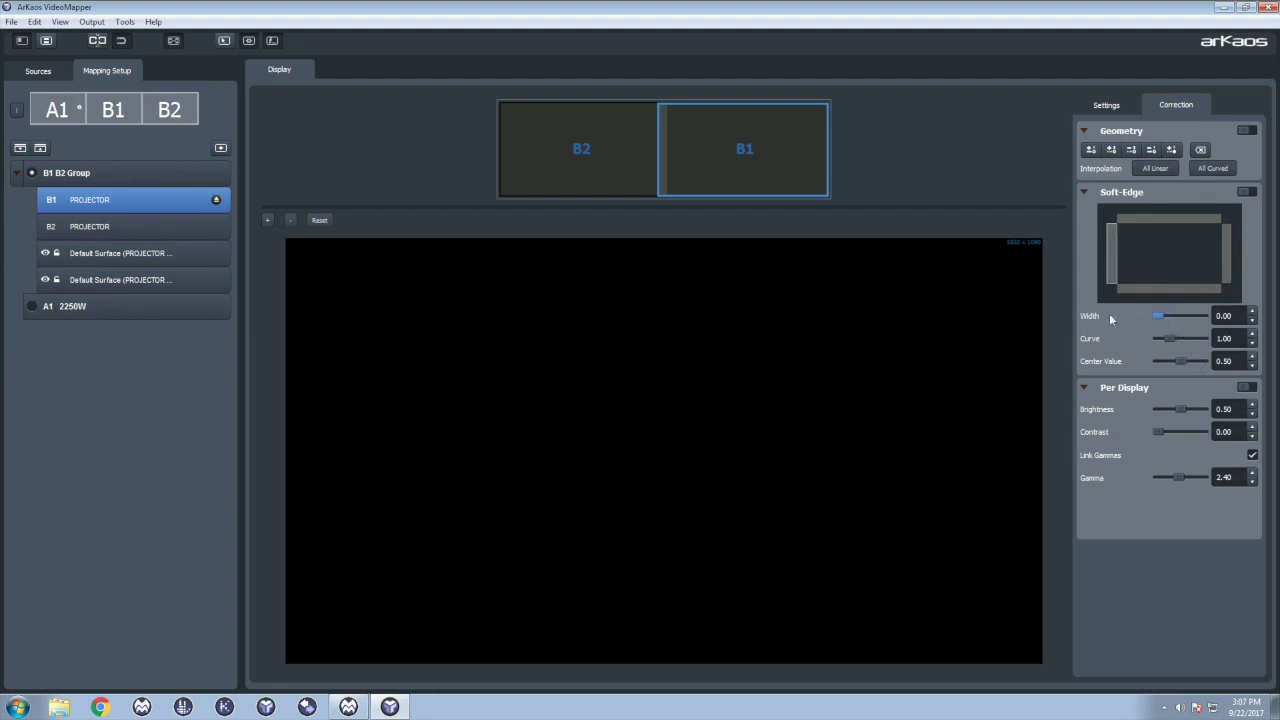
- Select projector B2 and switch the test pattern off in its Settings
click(583, 129)
click(1105, 106)
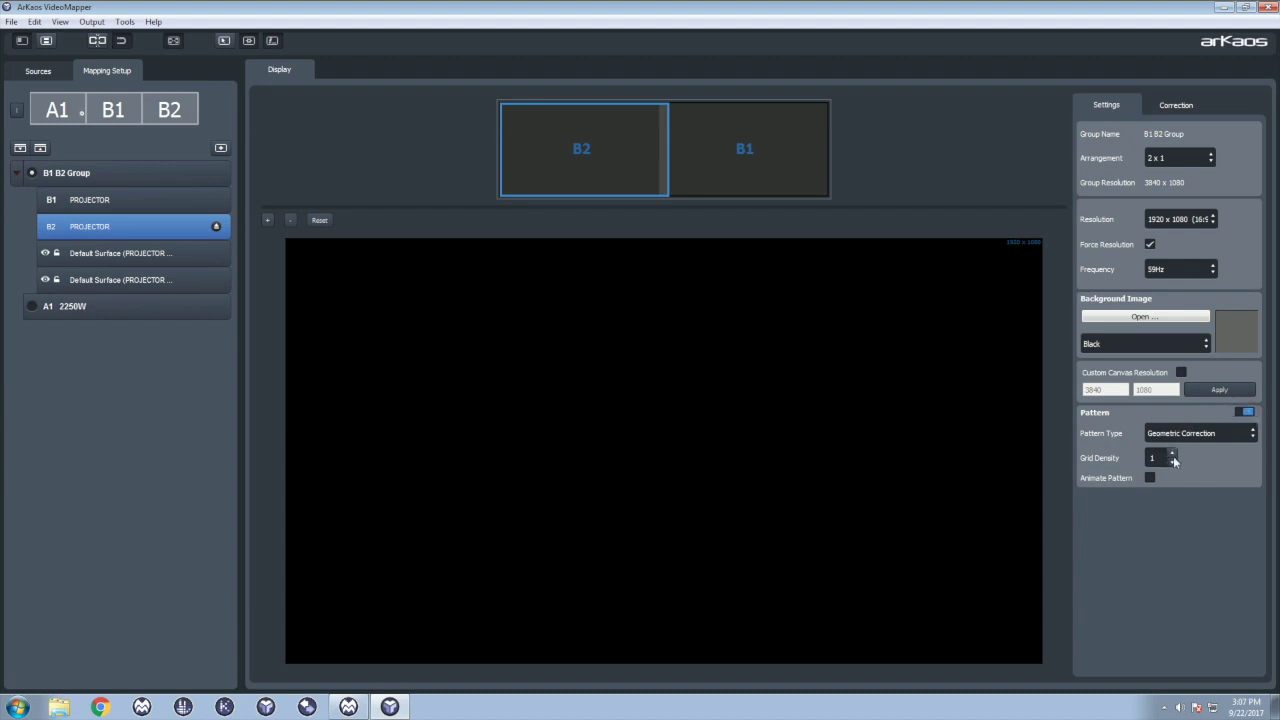
click(1240, 413)
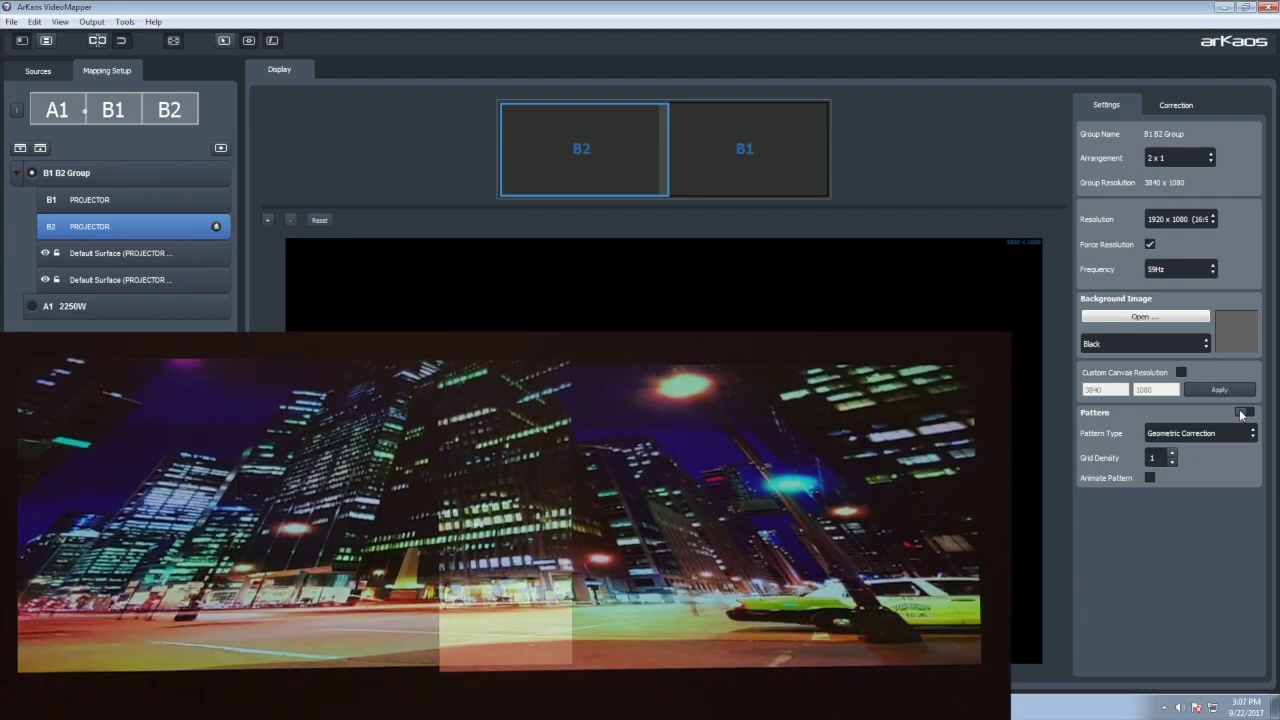
- Show the test pattern and raise its grid density by four steps
click(1240, 413)
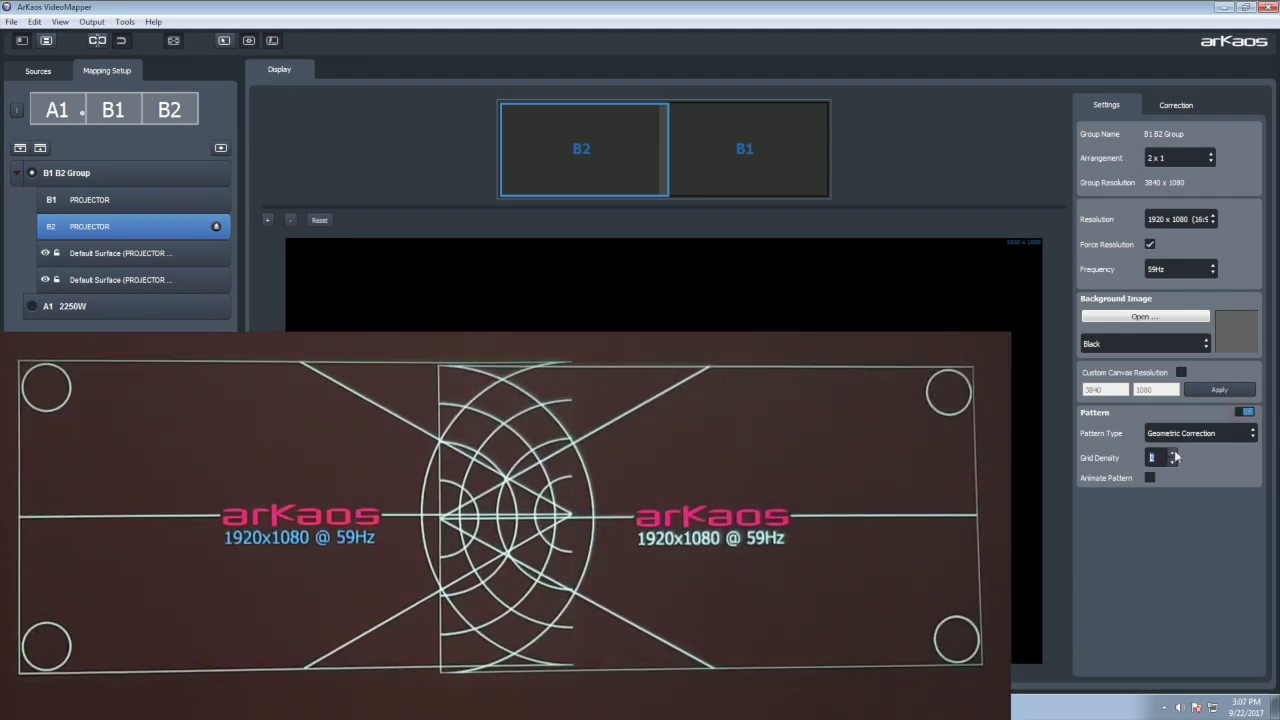
click(1173, 453)
click(1174, 454)
click(1174, 454)
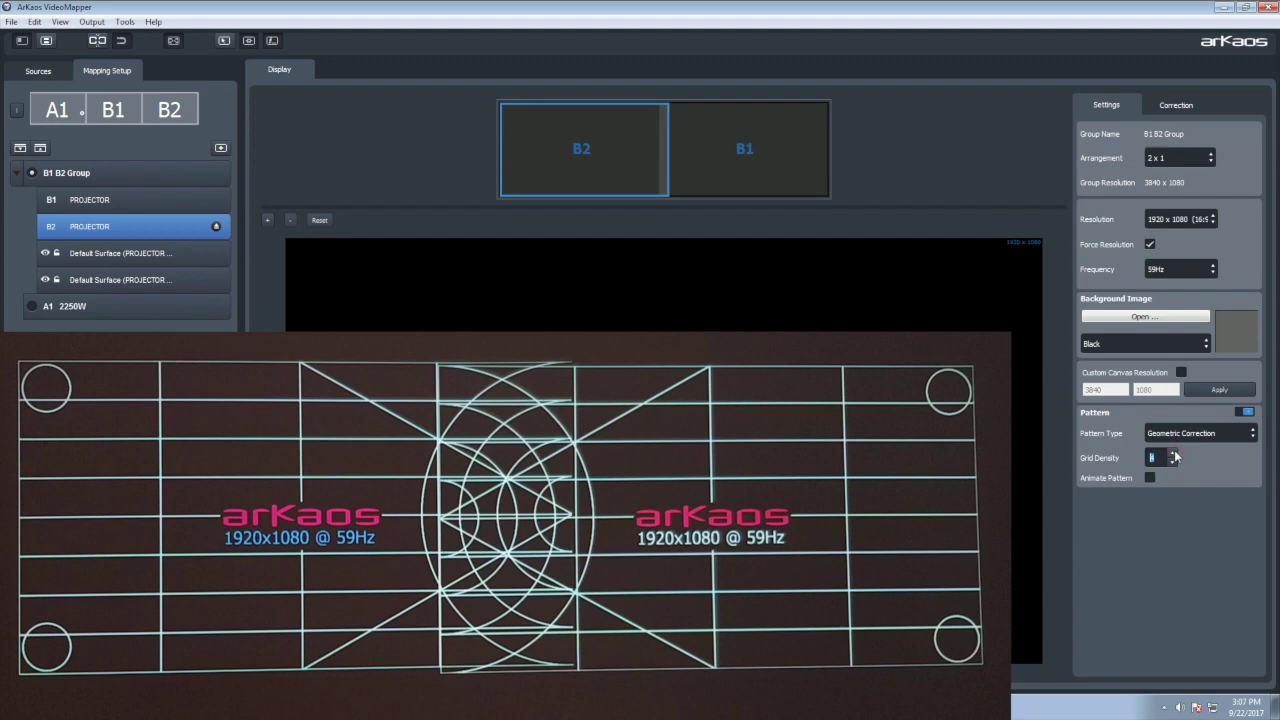
click(1174, 454)
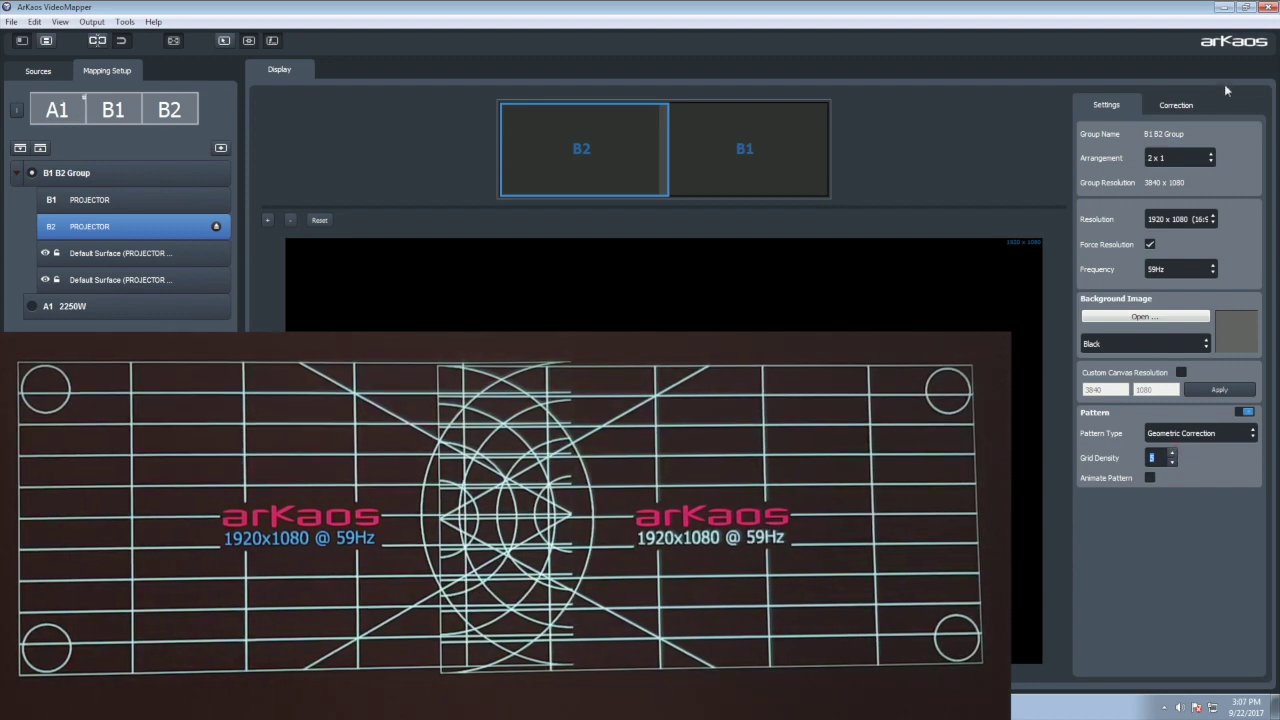
click(1178, 105)
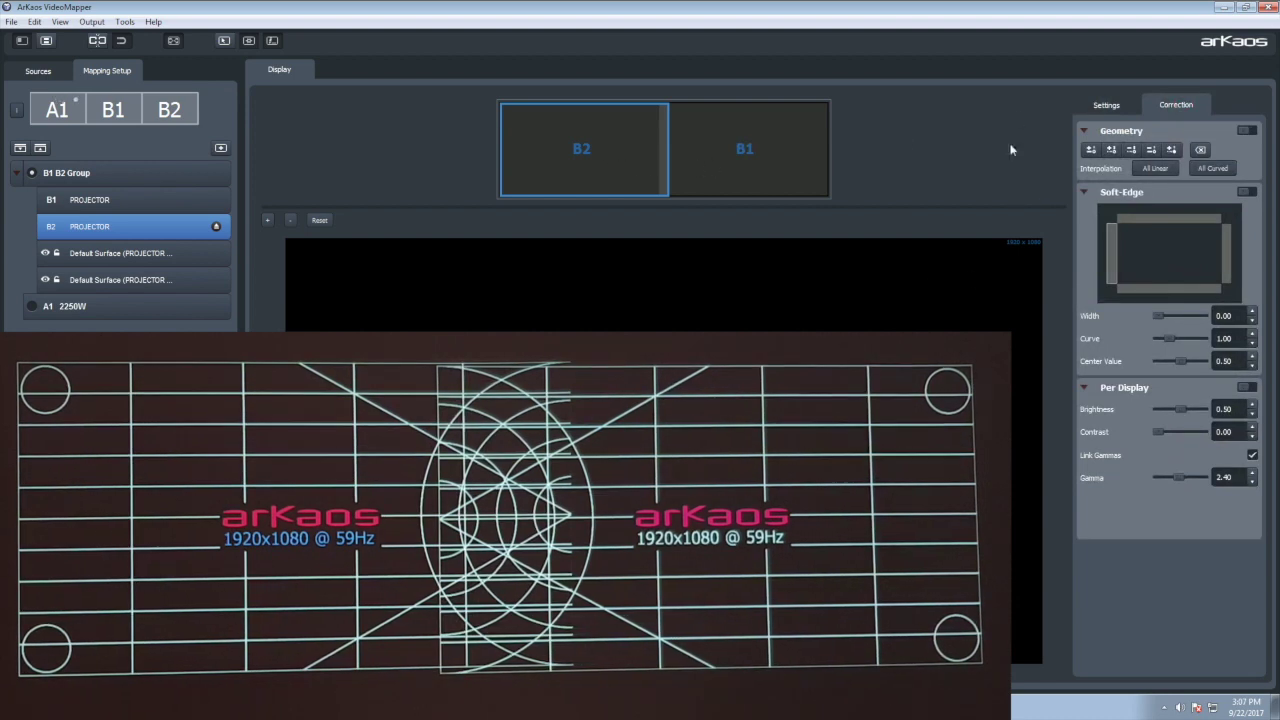
- Enable B2's geometry correction and nudge its top corner points down, top-left to Y 16
click(1247, 131)
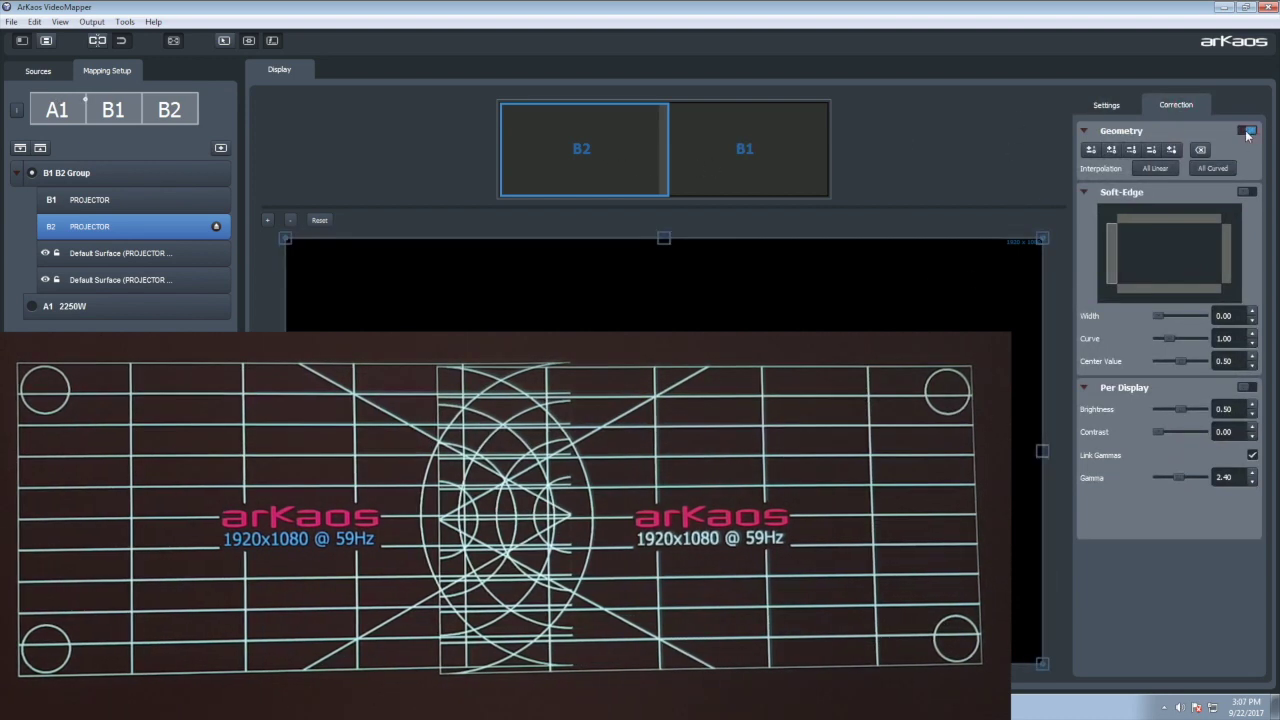
click(1043, 242)
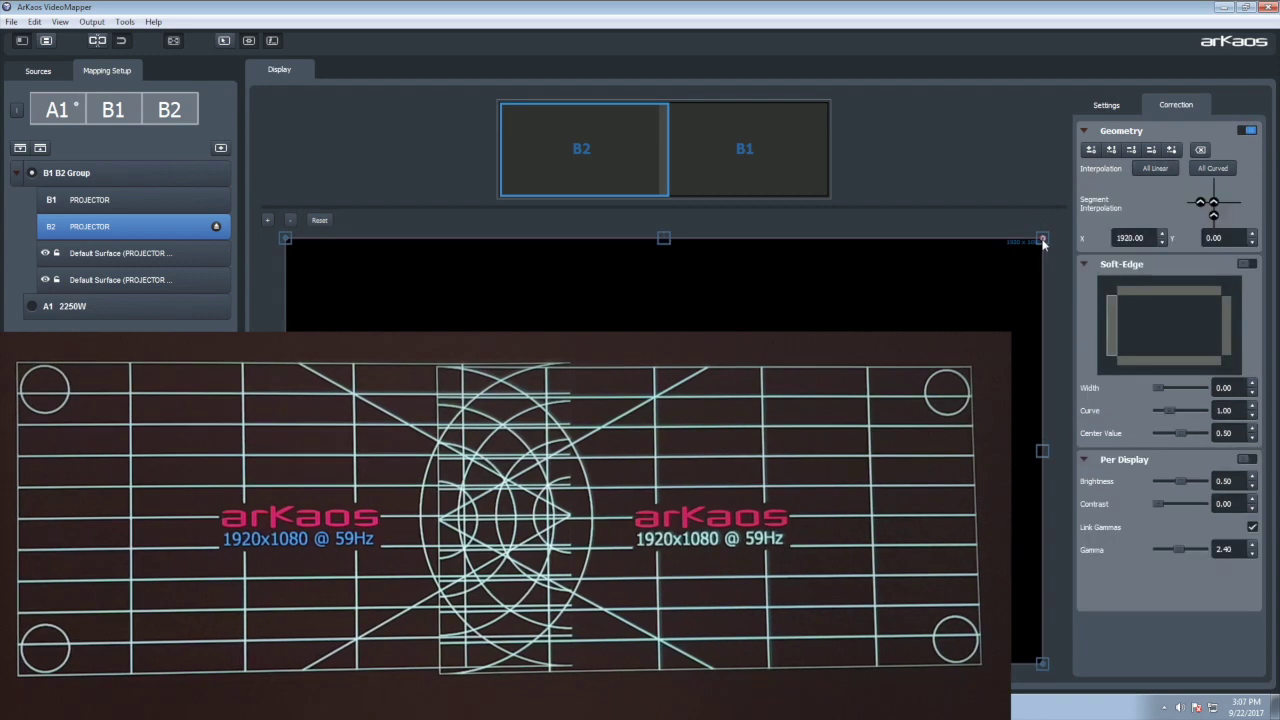
key(Down)
key(Down)
key(Down)
key(Down)
key(Down)
key(Down)
key(Down)
key(Down)
key(Down)
key(Down)
key(Down)
key(Down)
key(Down)
key(Down)
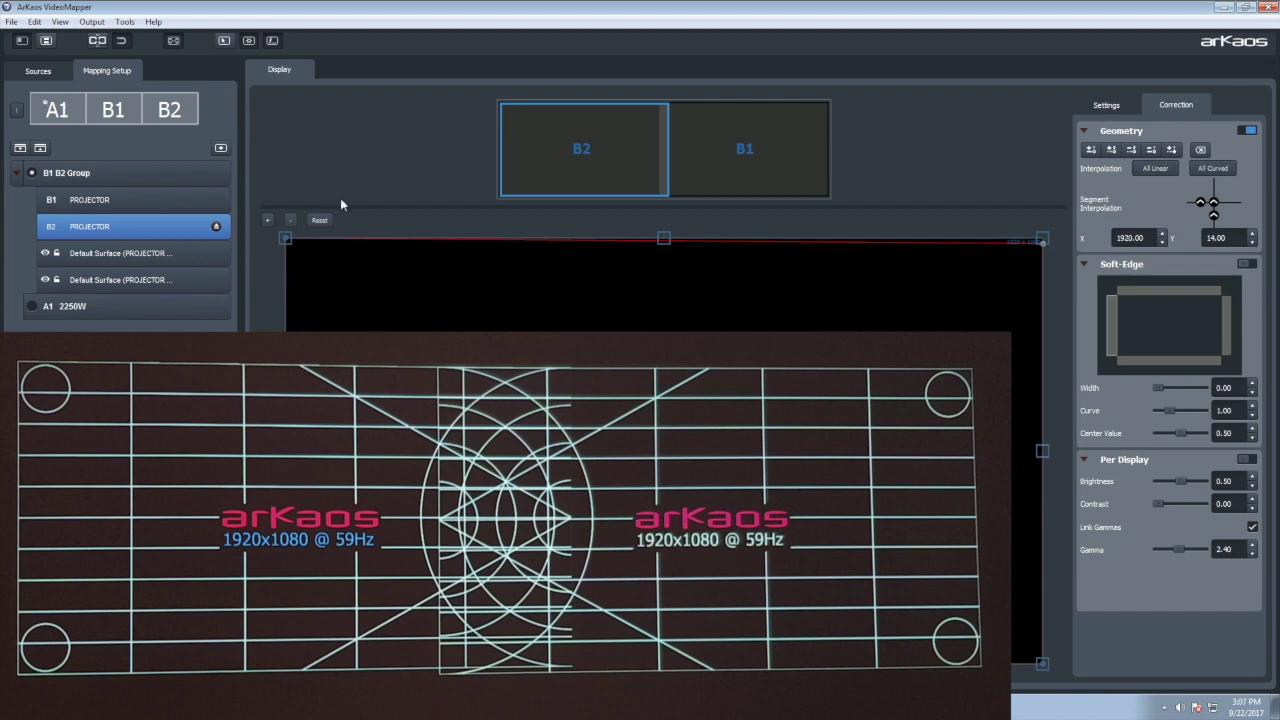
click(285, 241)
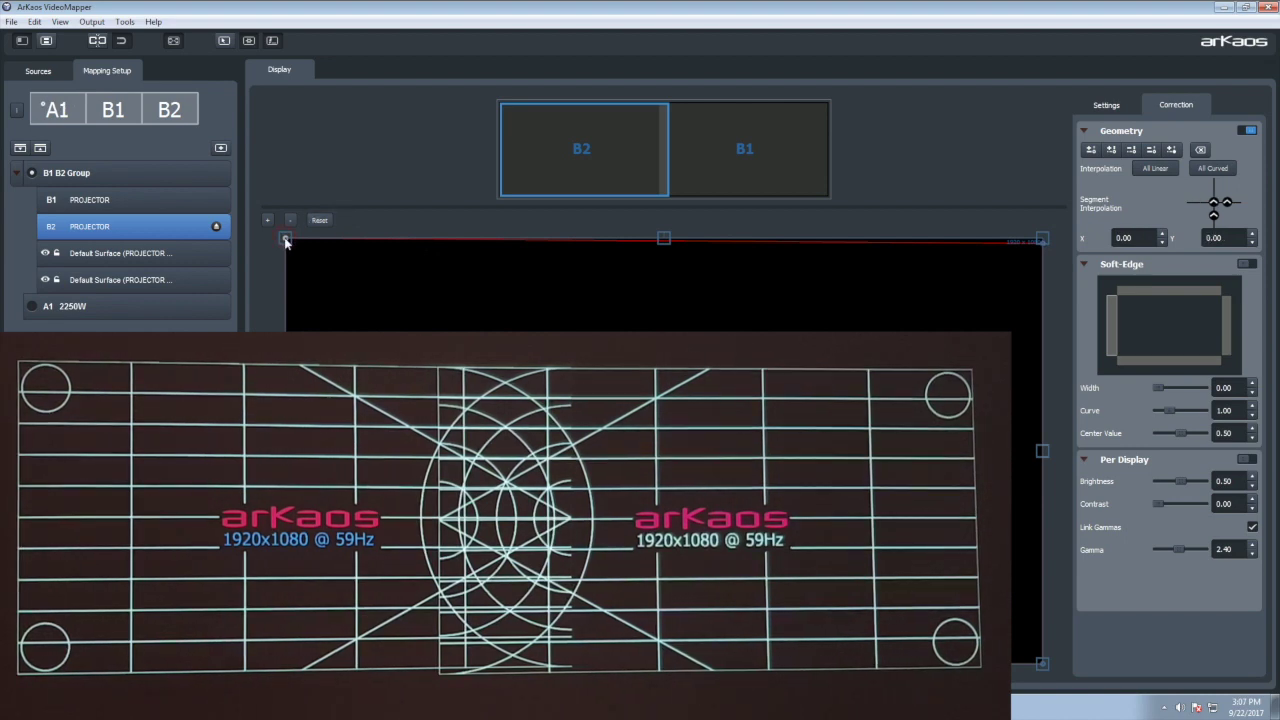
key(Down)
key(Down)
key(Down)
key(Down)
key(Down)
key(Down)
key(Down)
key(Down)
key(Down)
key(Down)
key(Down)
key(Down)
key(Down)
key(Down)
key(Down)
key(Down)
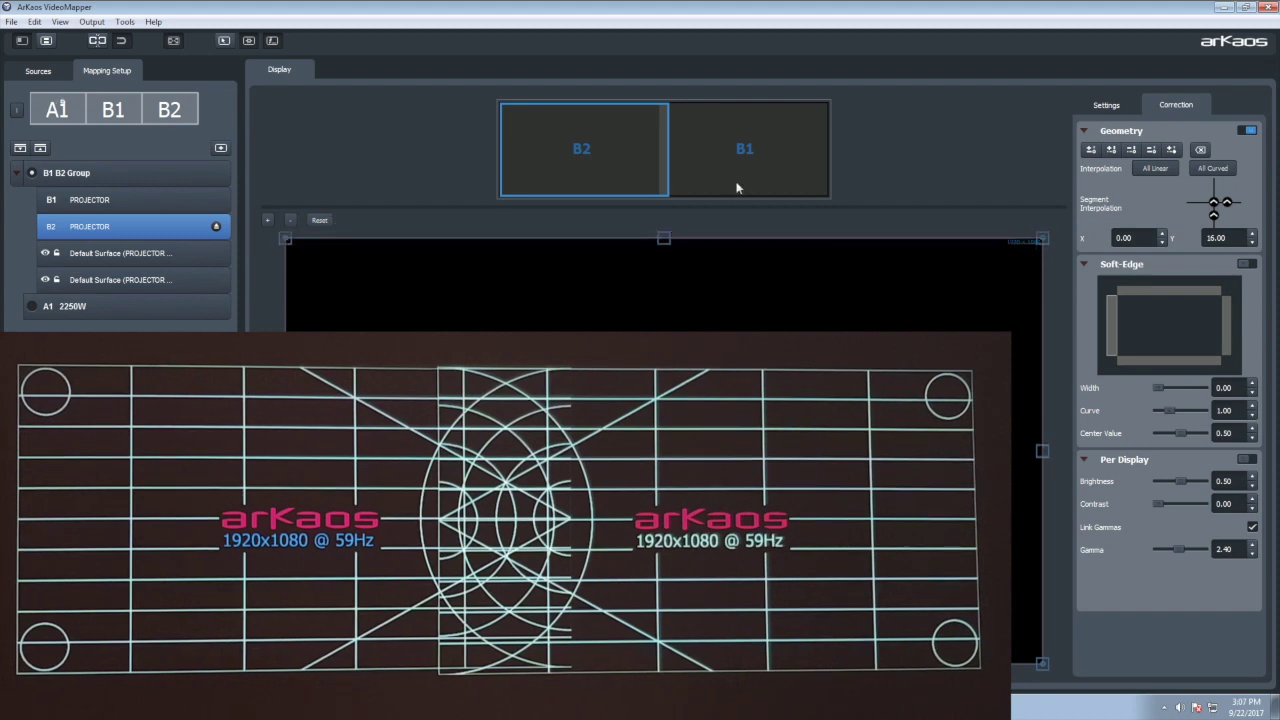
- Select projector B1 and nudge its corner point's Y from 1080 to 1056
click(737, 186)
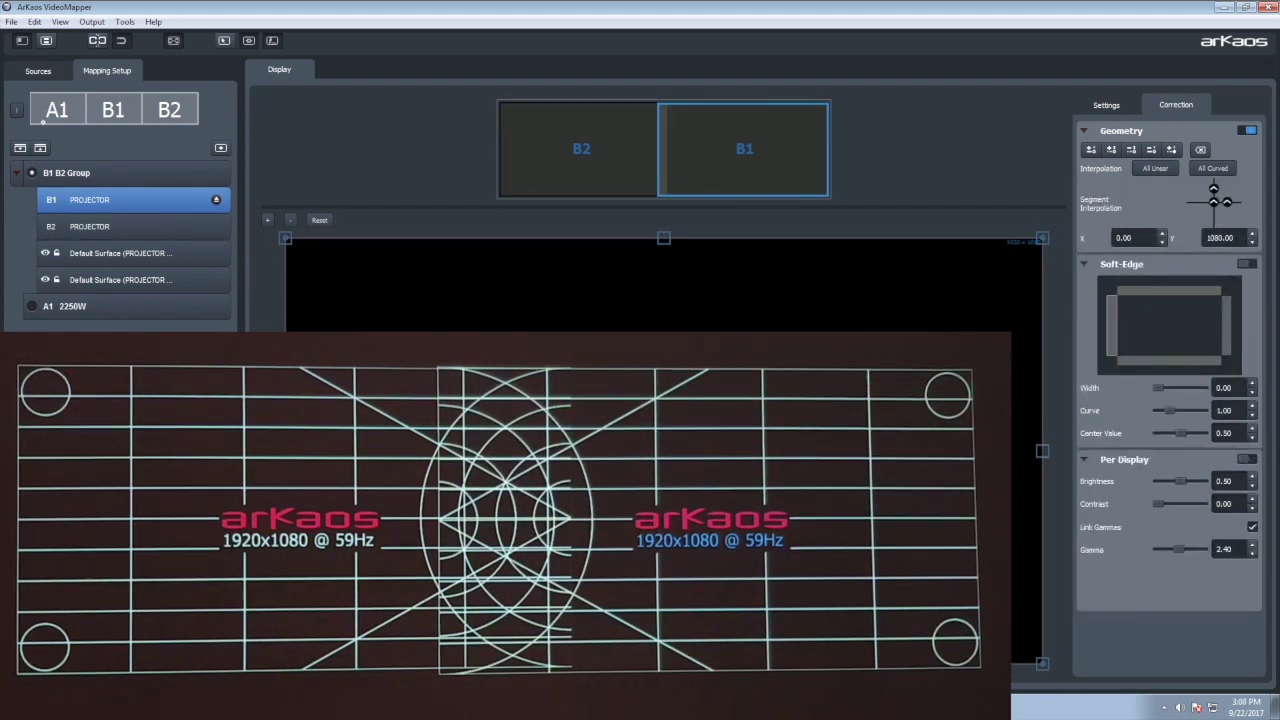
key(Up)
key(Up)
key(Up)
key(Up)
key(Up)
key(Up)
key(Up)
key(Up)
key(Up)
key(Up)
key(Up)
key(Up)
key(Up)
key(Up)
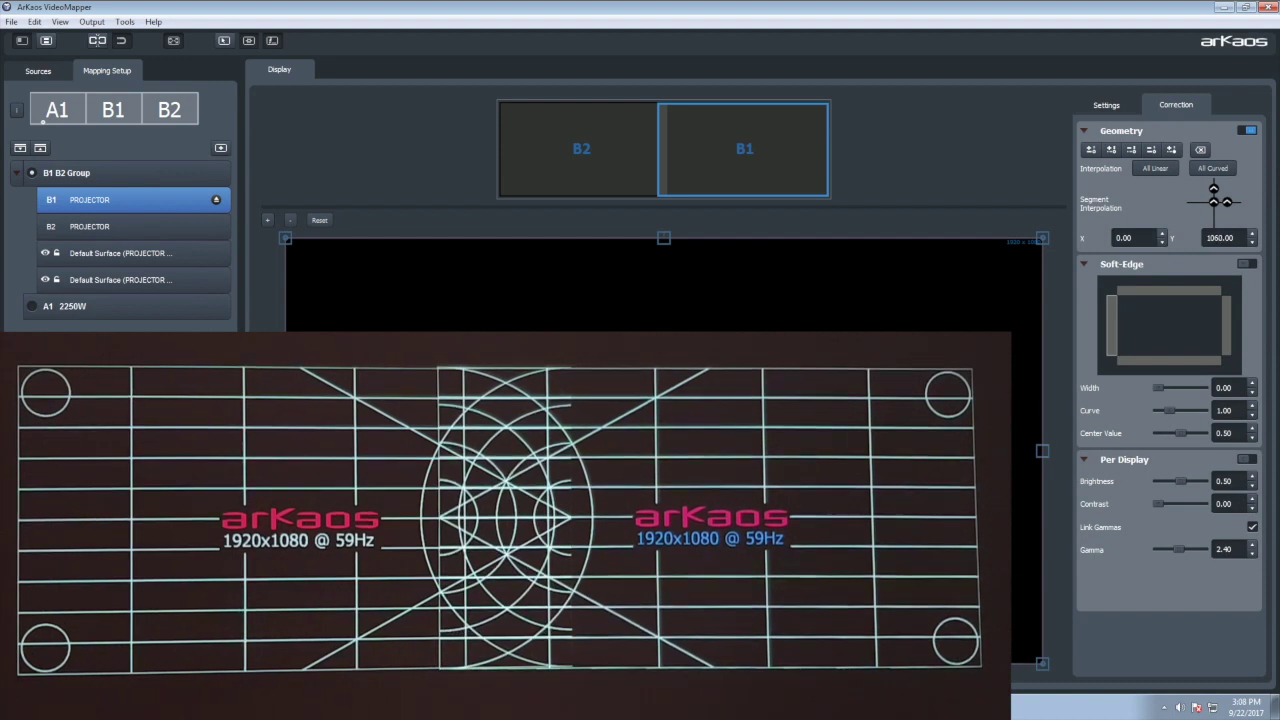
key(Up)
key(Up)
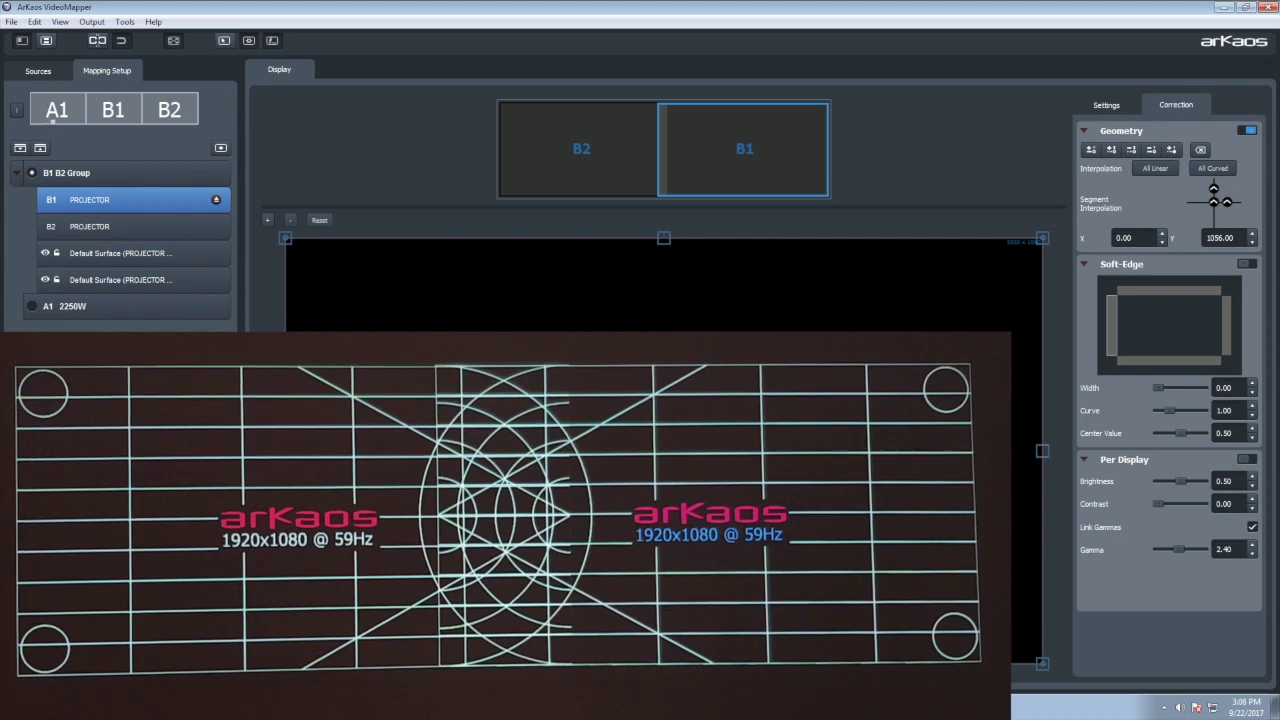
- On B2, enable point editing and set the right-middle point to X 1920, Y 541
click(598, 165)
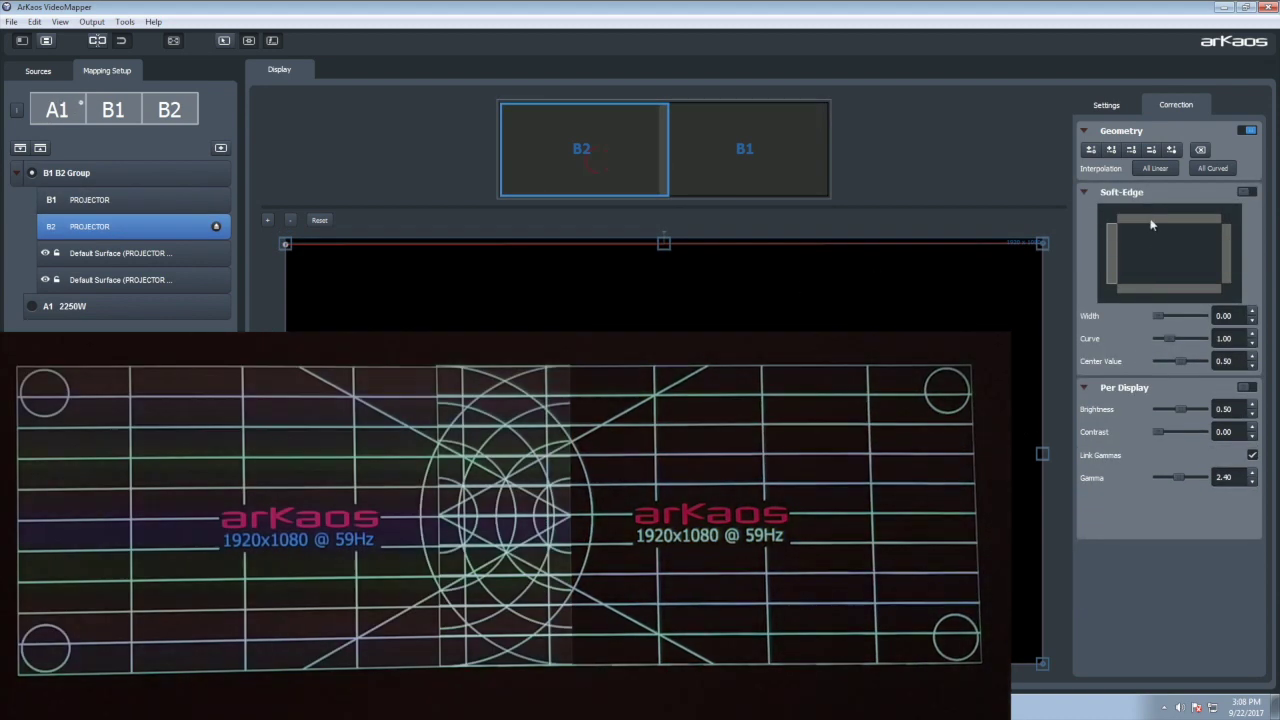
click(1111, 149)
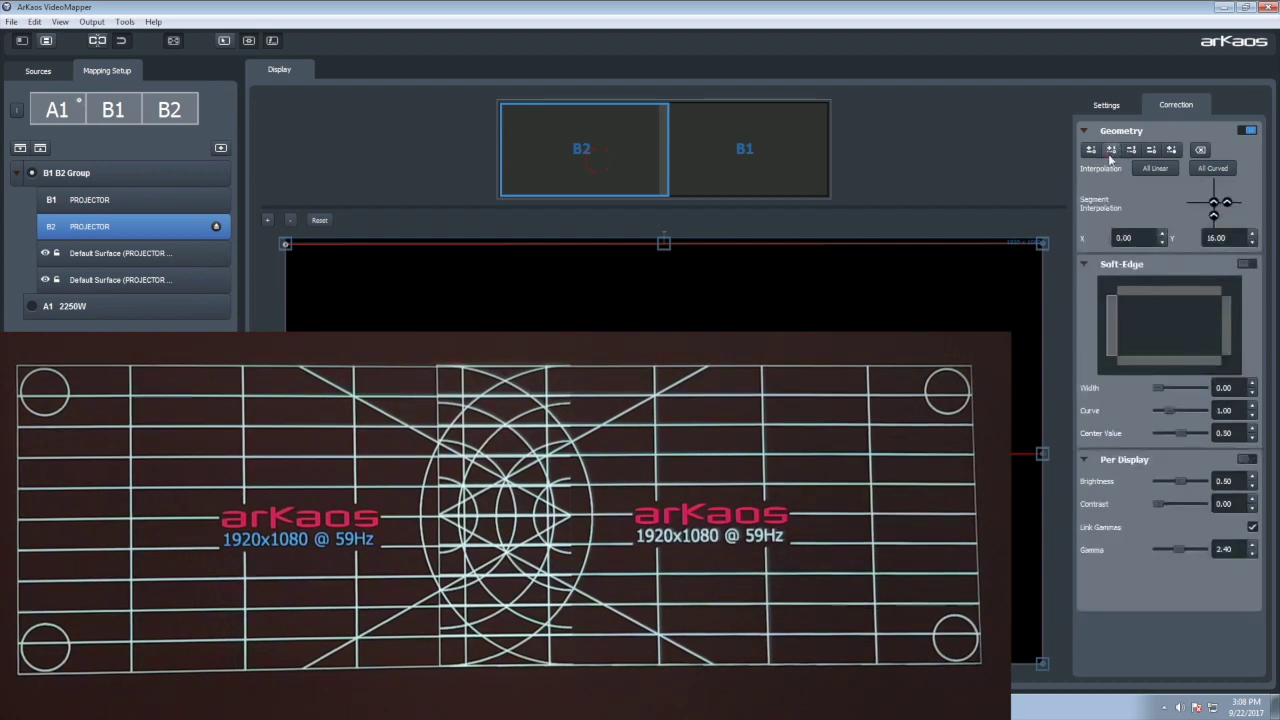
click(1042, 455)
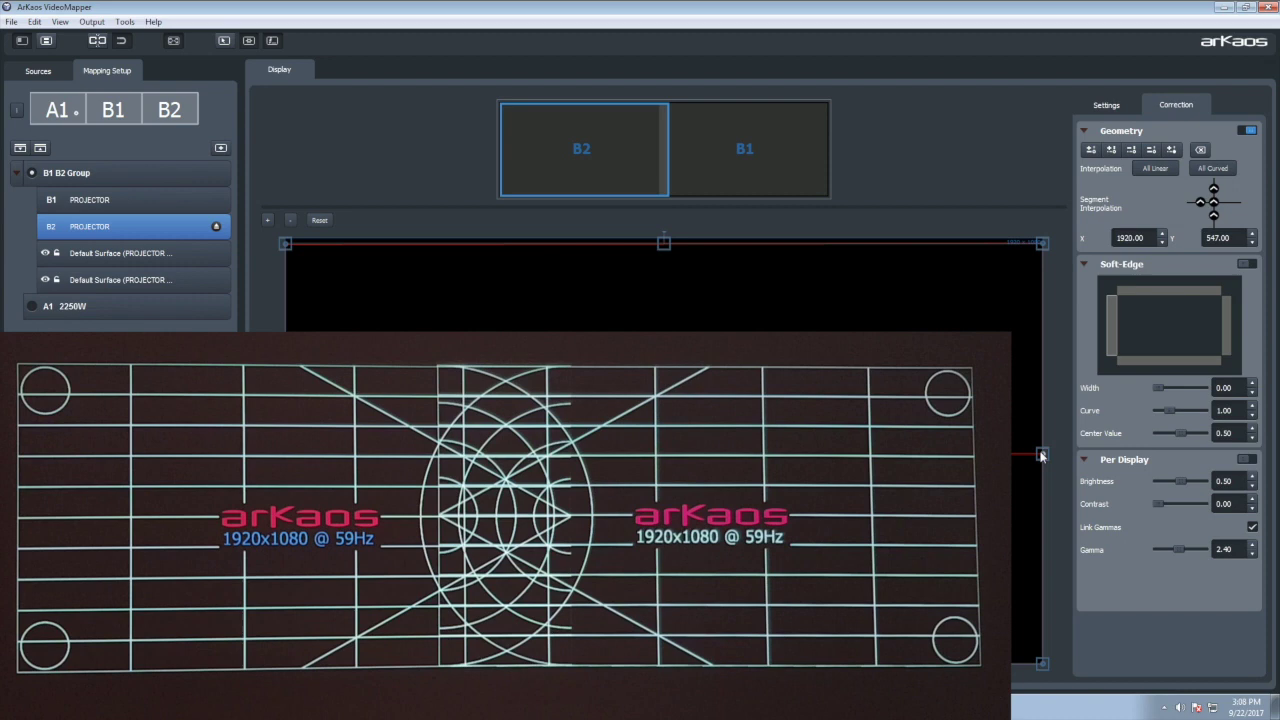
key(Up)
key(Up)
key(Up)
key(Up)
key(Up)
key(Up)
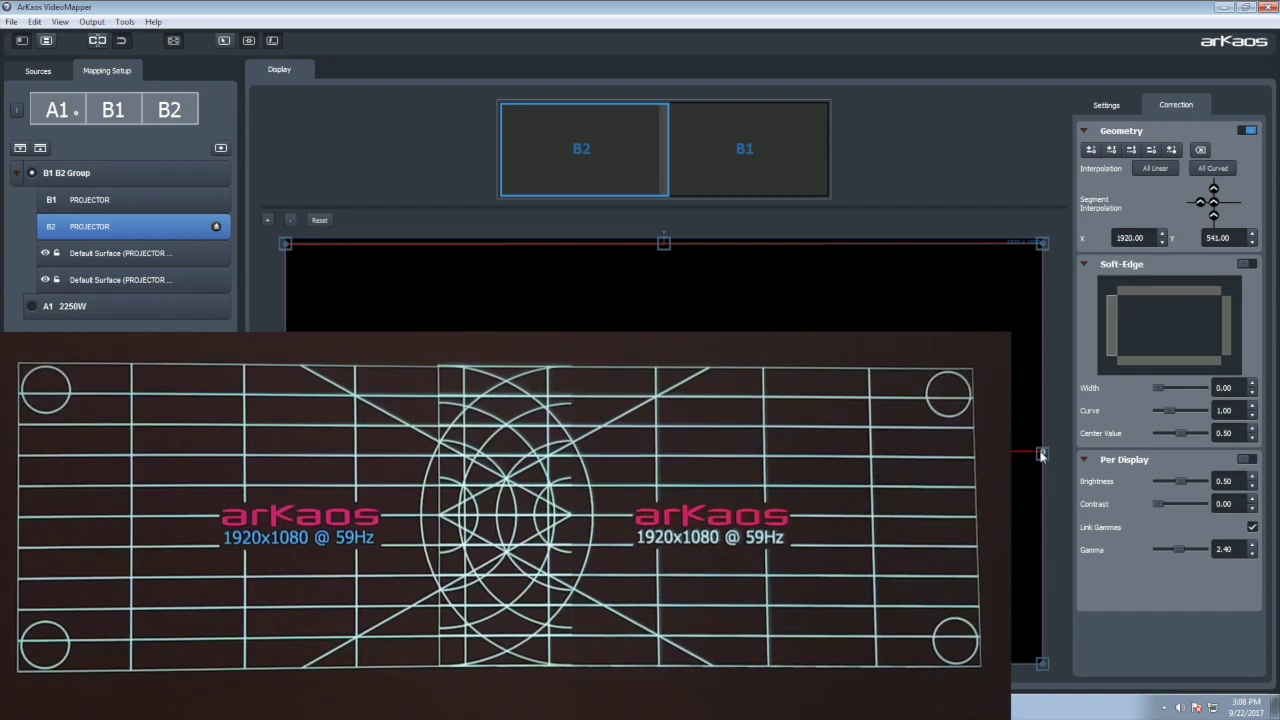
key(Up)
key(Up)
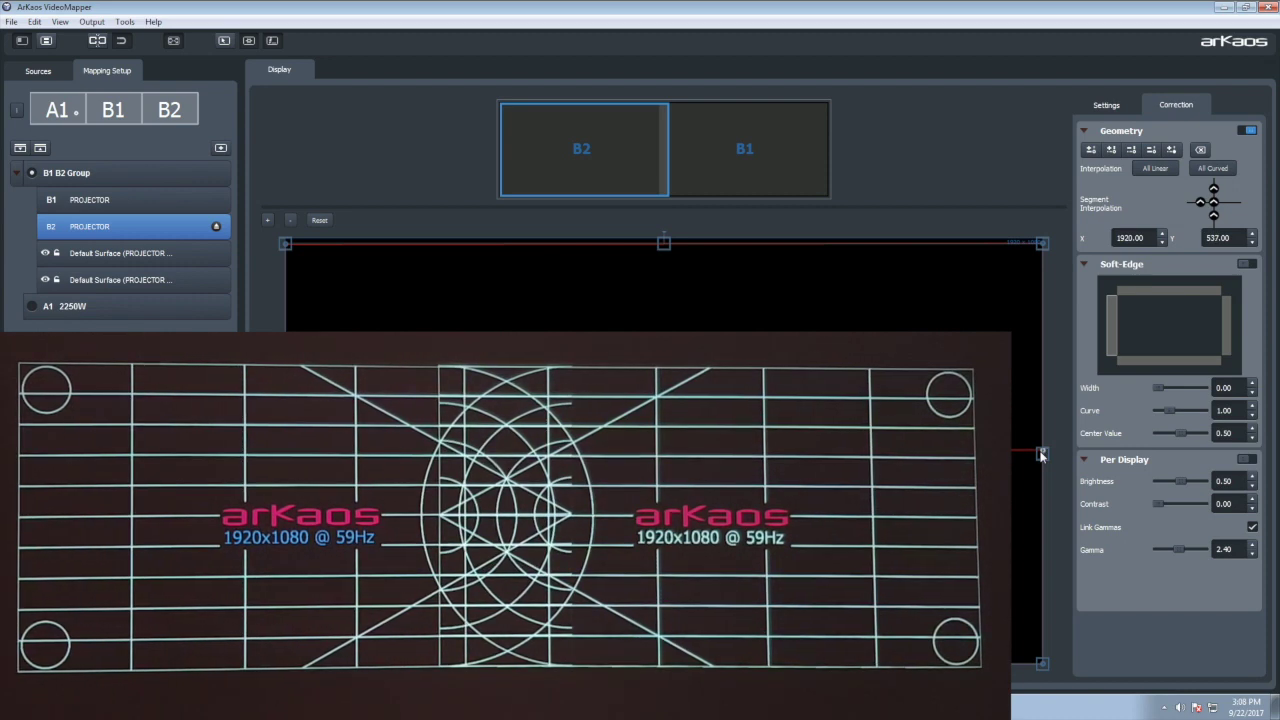
key(Down)
key(Down)
key(Down)
key(Down)
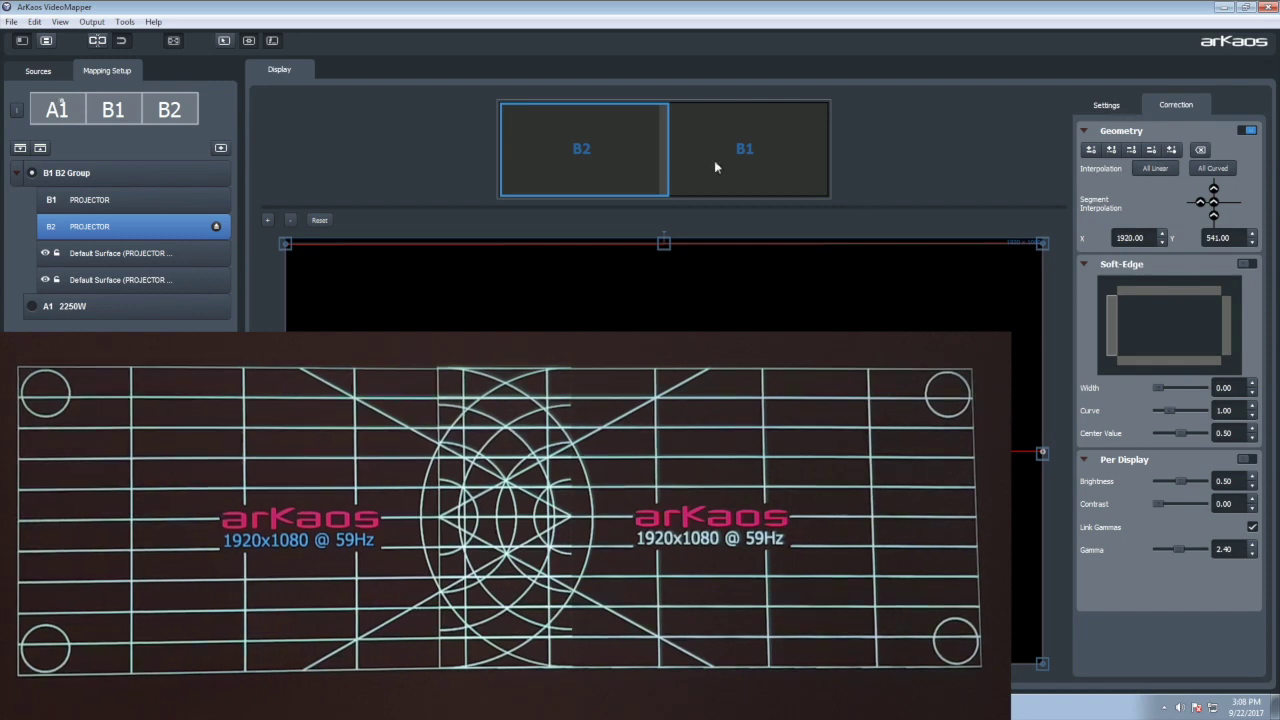
- Enable soft-edge blending on B2's right edge with curve 0 and width about 473
click(607, 148)
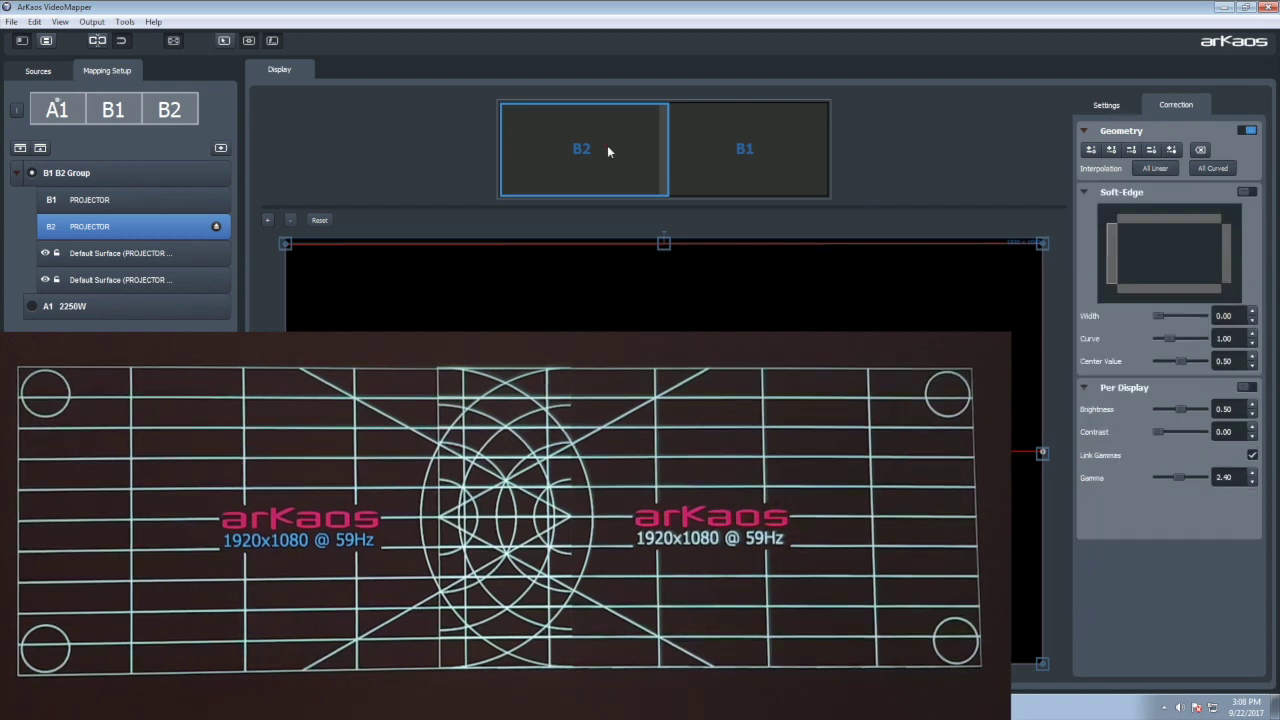
click(1225, 261)
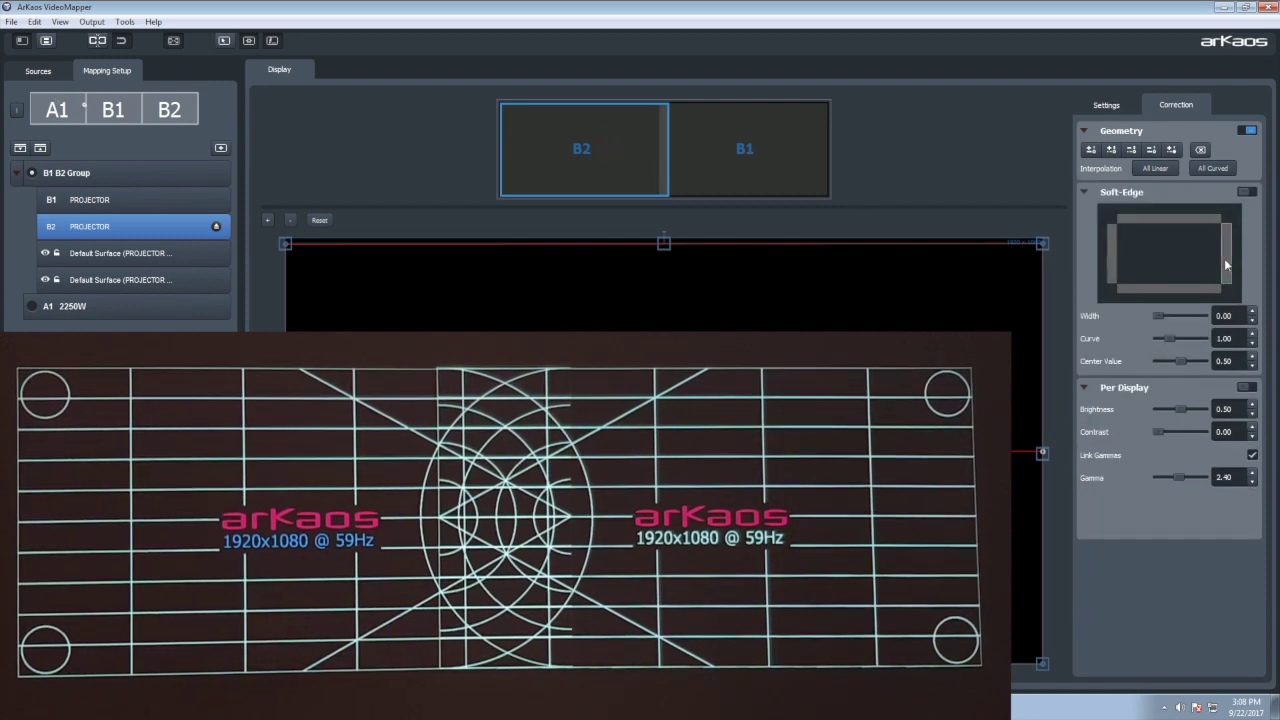
click(1247, 193)
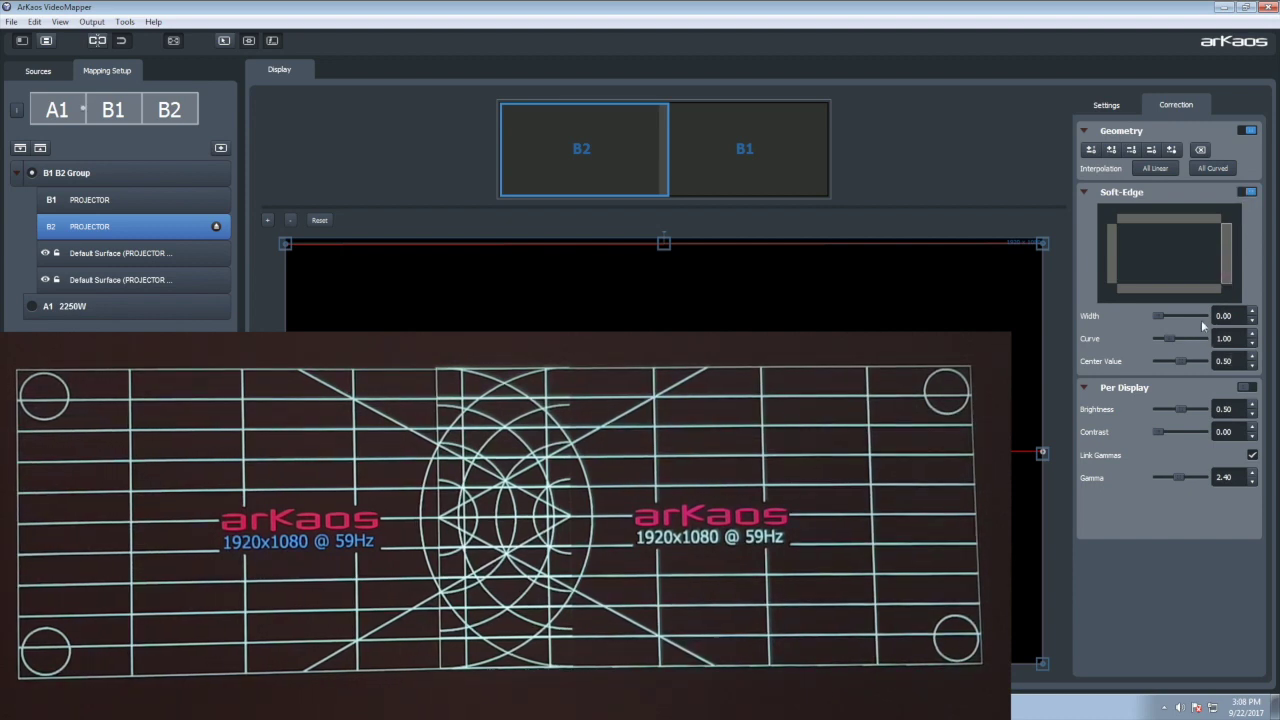
mouse_move(1169, 339)
mouse_down()
mouse_move(1152, 341)
mouse_move(1162, 316)
mouse_up()
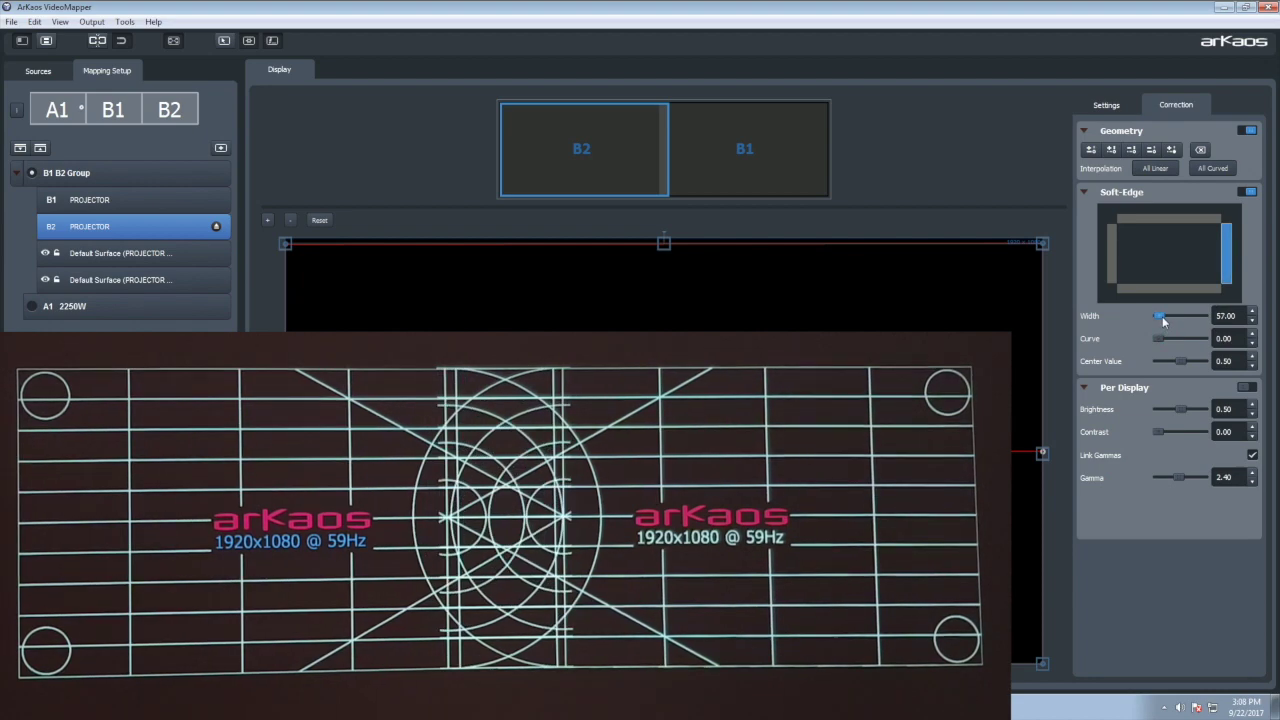
drag(1162, 316, 1173, 320)
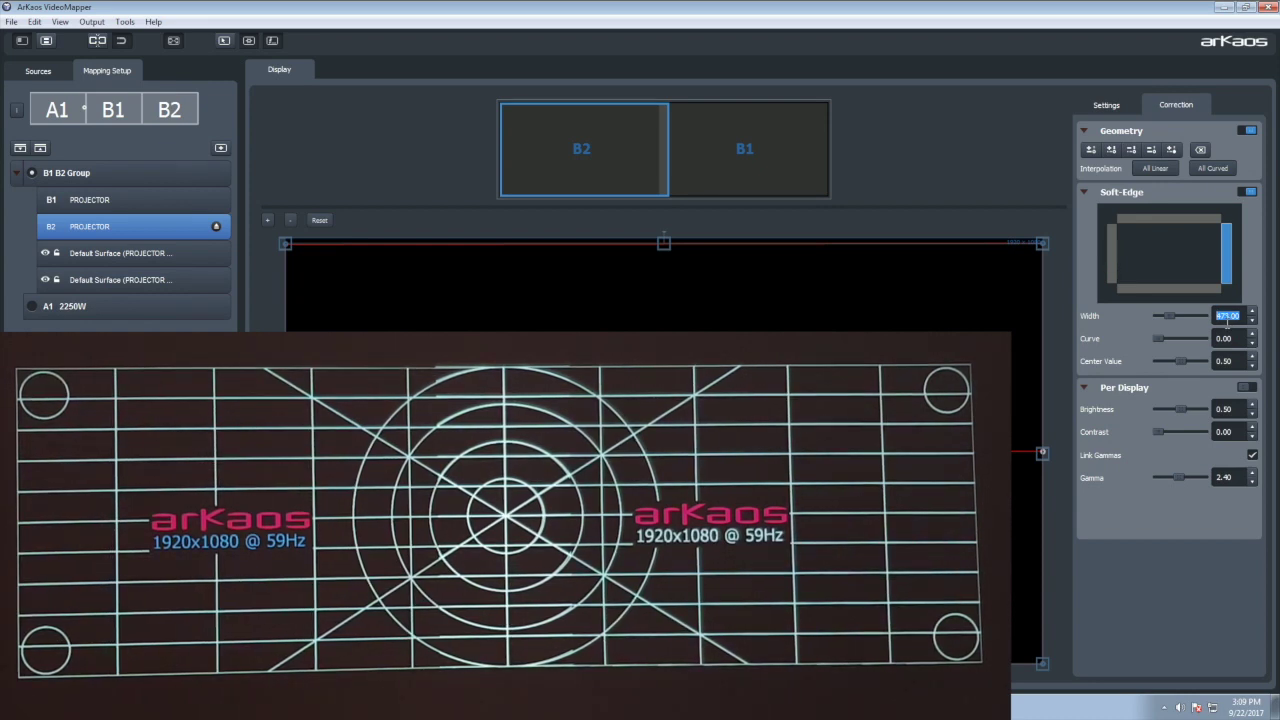
- Confirm the 473 blend width and switch the test pattern to Color Correction
click(1160, 340)
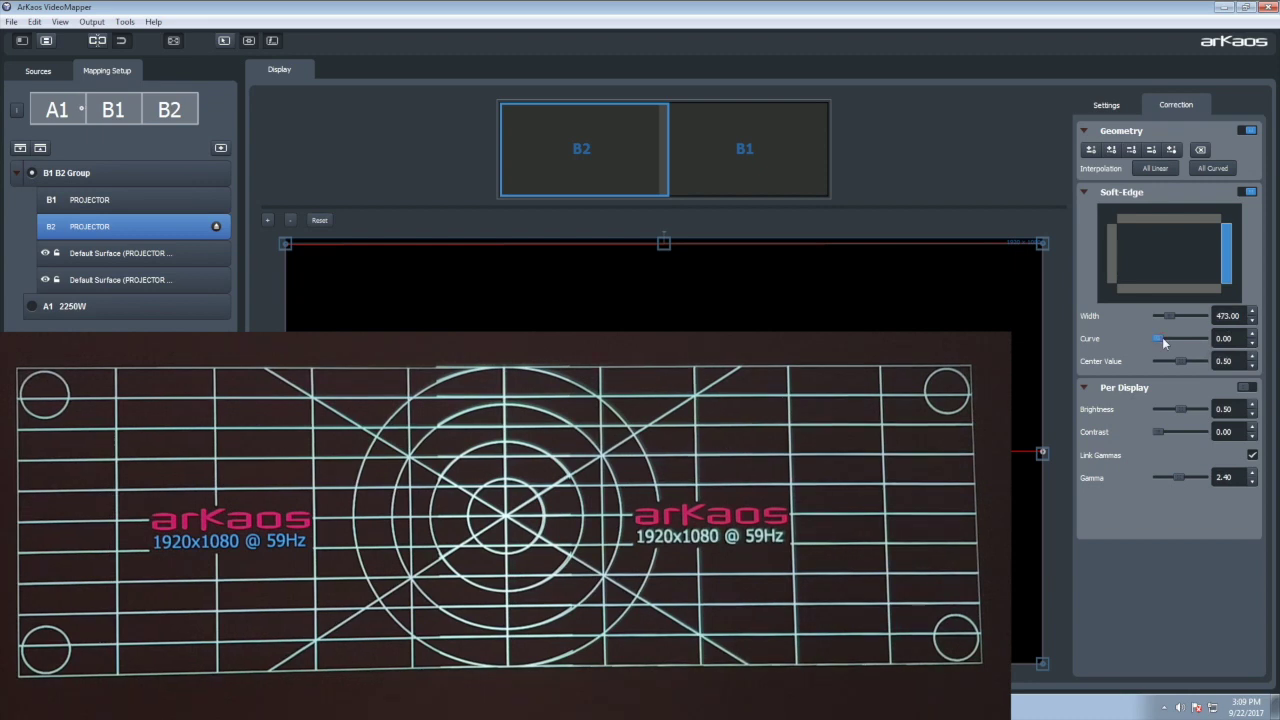
click(1106, 105)
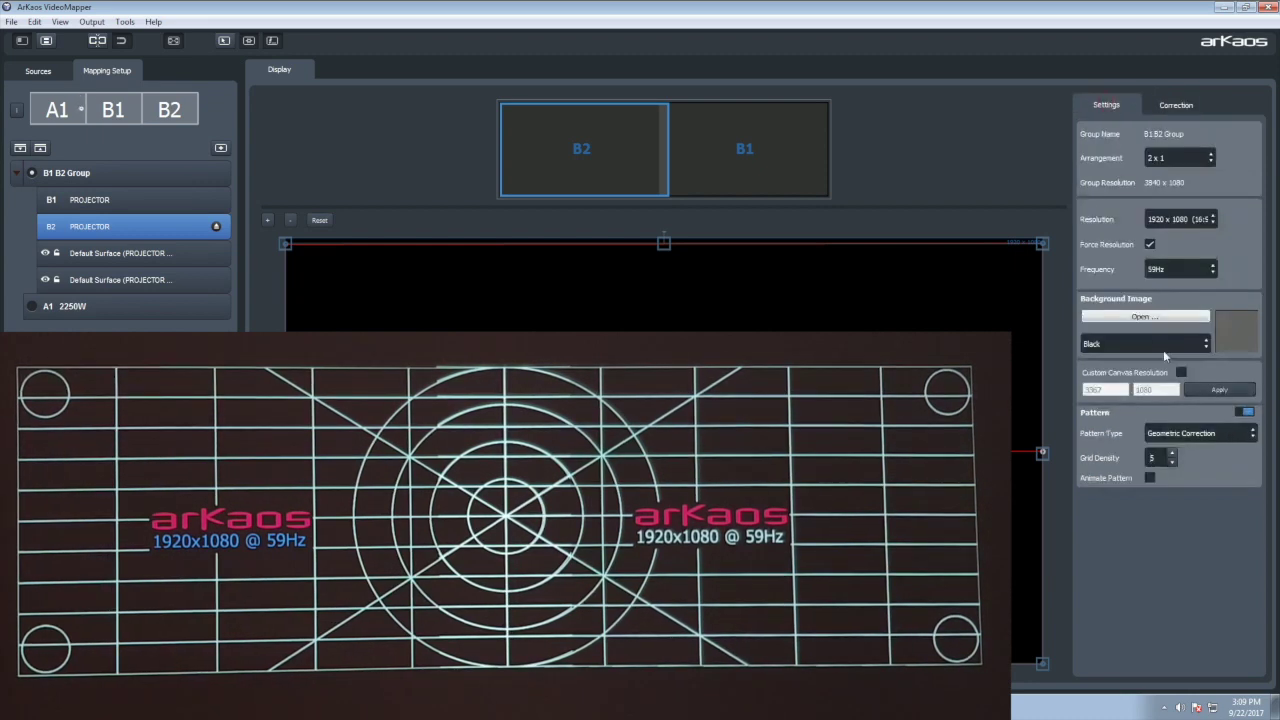
click(1198, 433)
click(1187, 457)
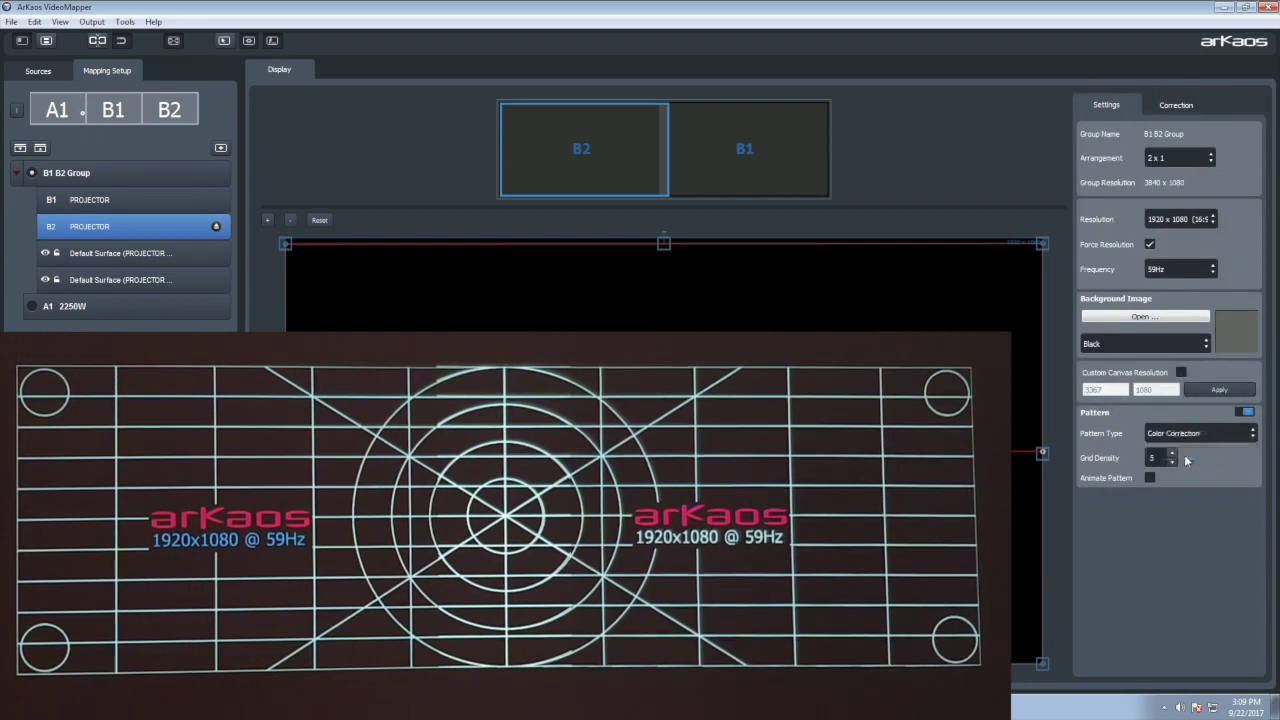
- Check the blend, then turn the test pattern off to show the city video
click(1176, 105)
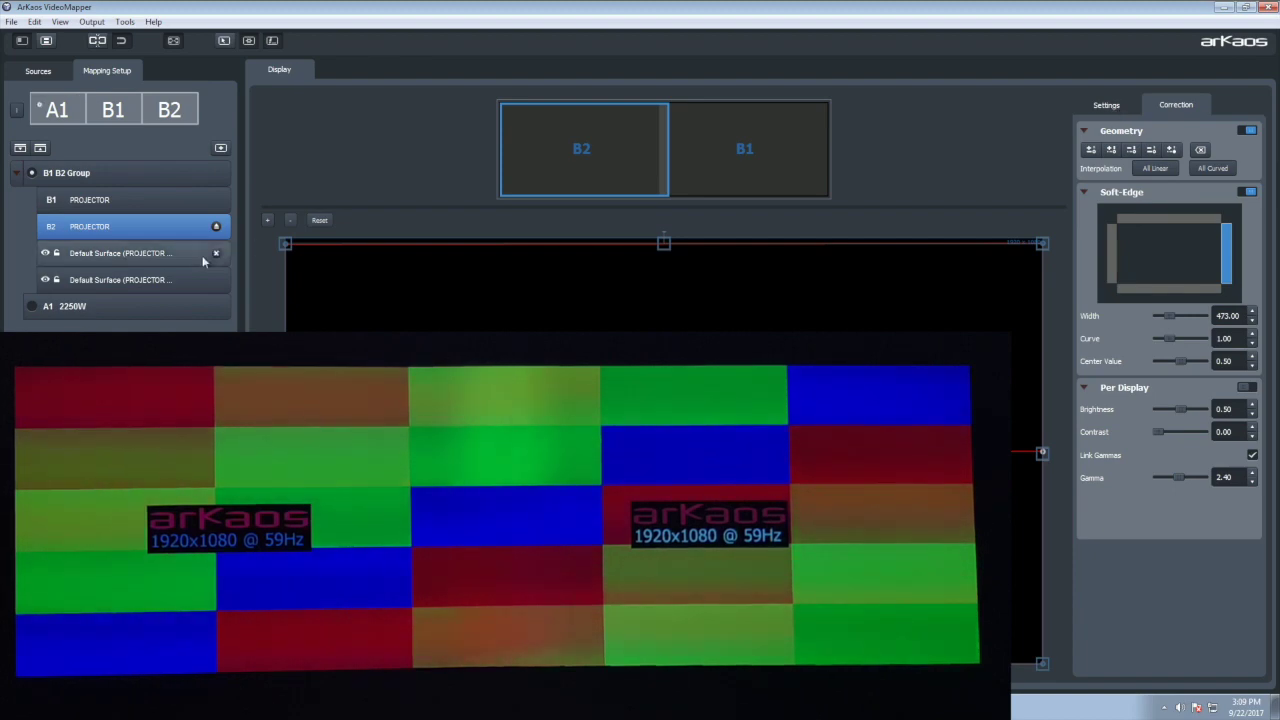
click(1105, 112)
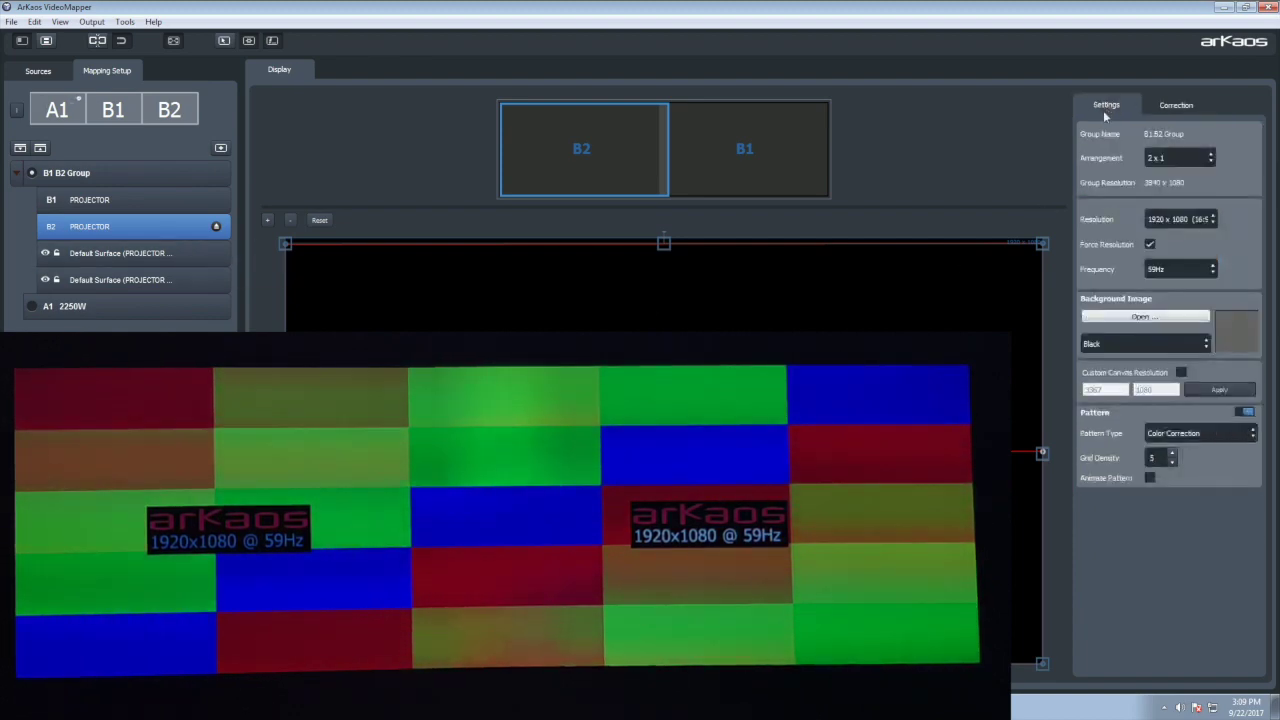
click(1243, 412)
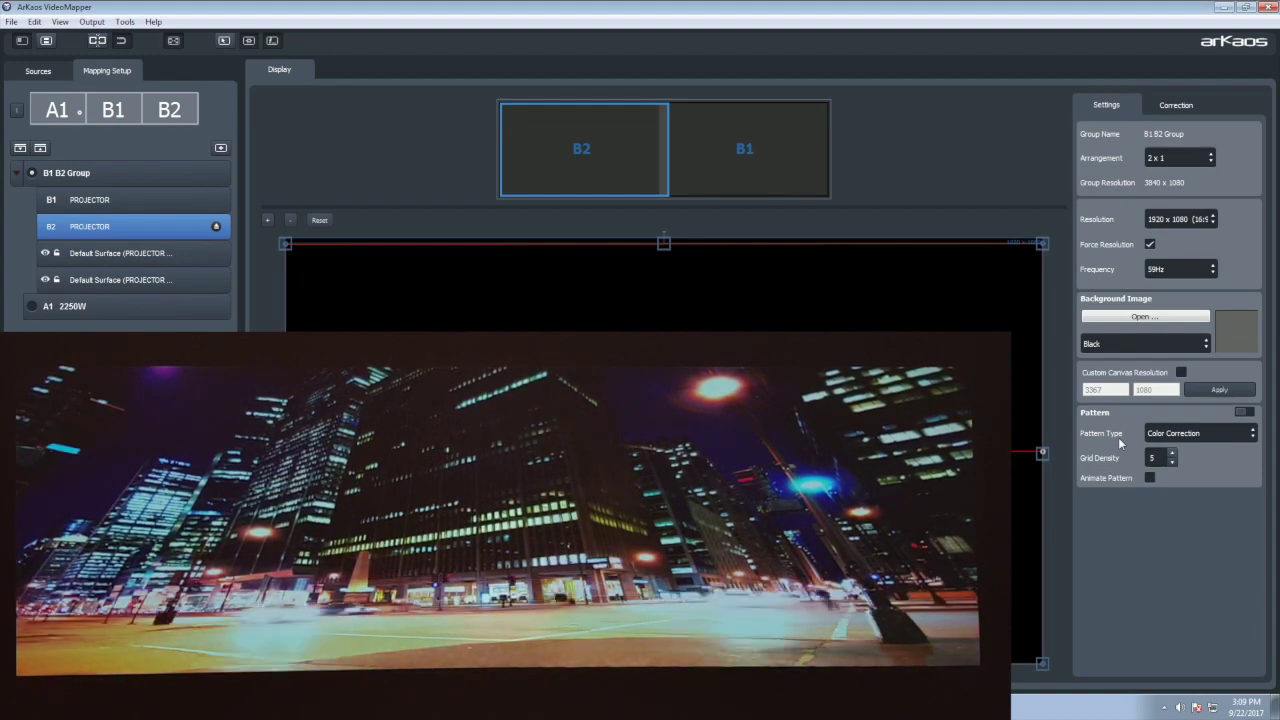
- Resize the Default Surface into a tall, full-height panel at the canvas's top-left
click(126, 253)
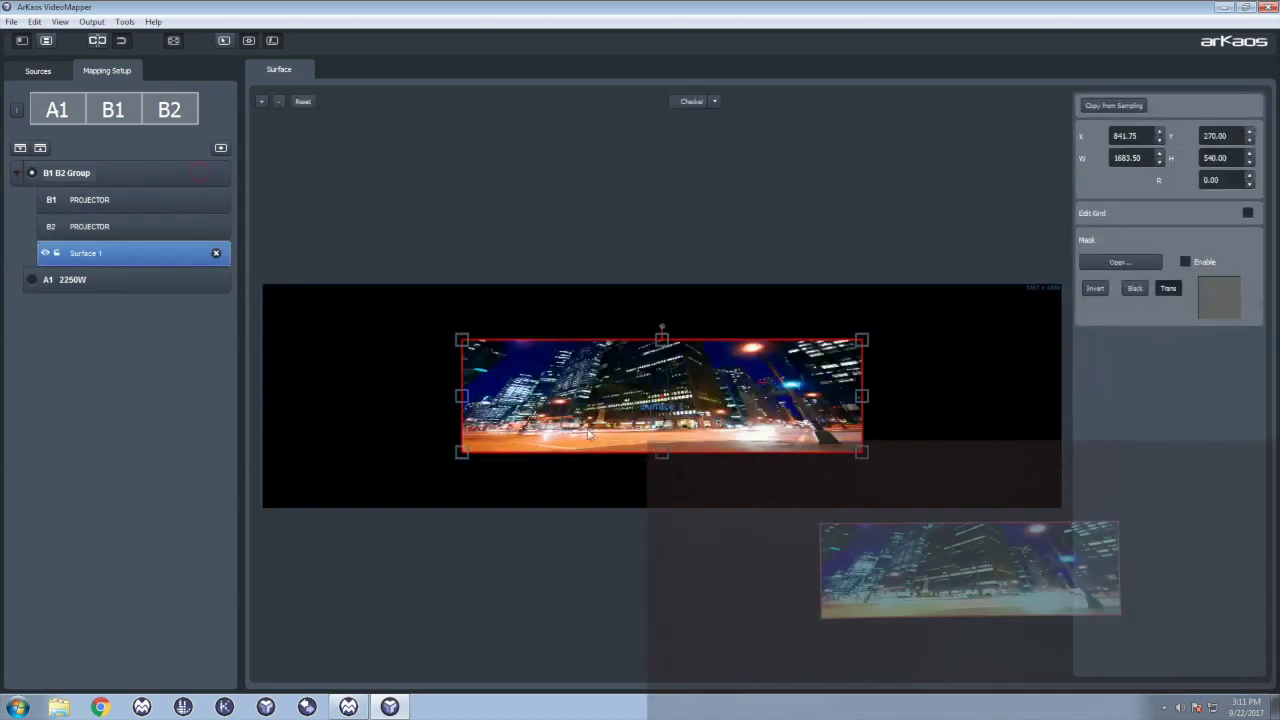
mouse_move(590, 432)
mouse_down()
mouse_move(578, 463)
mouse_move(600, 491)
mouse_move(608, 425)
mouse_up()
drag(820, 366, 554, 366)
drag(480, 421, 329, 374)
click(331, 438)
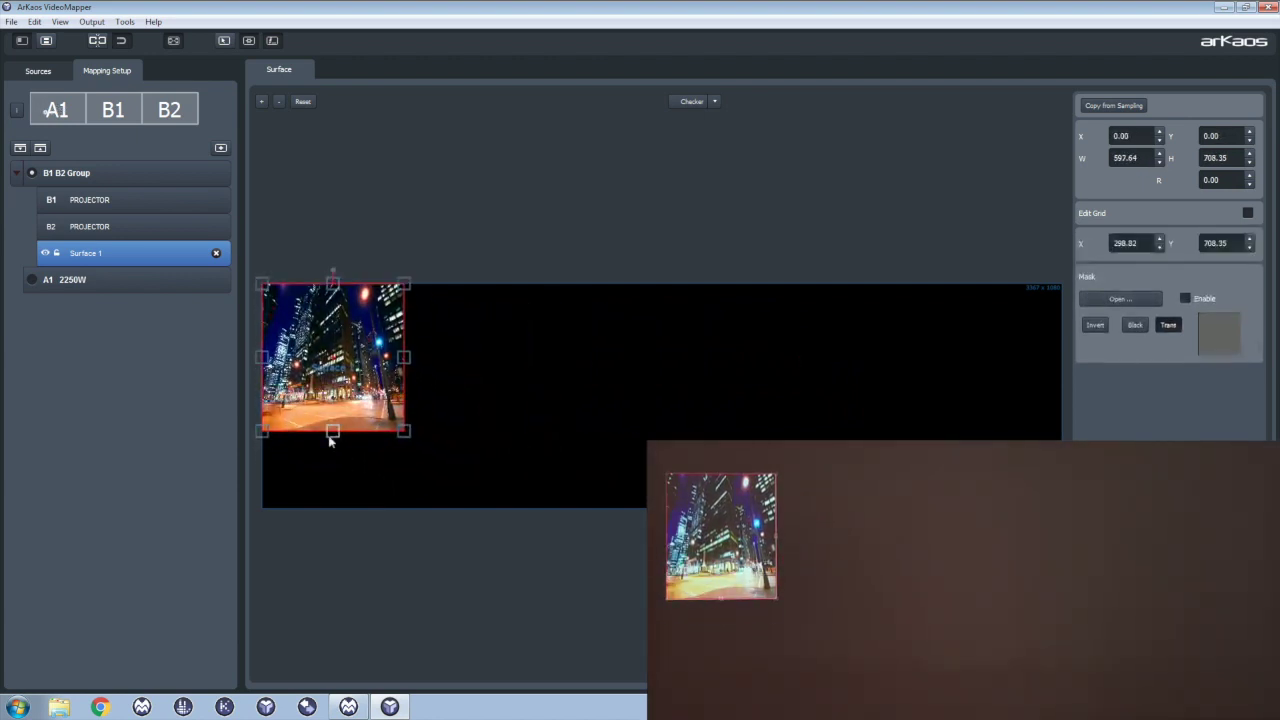
drag(331, 438, 324, 516)
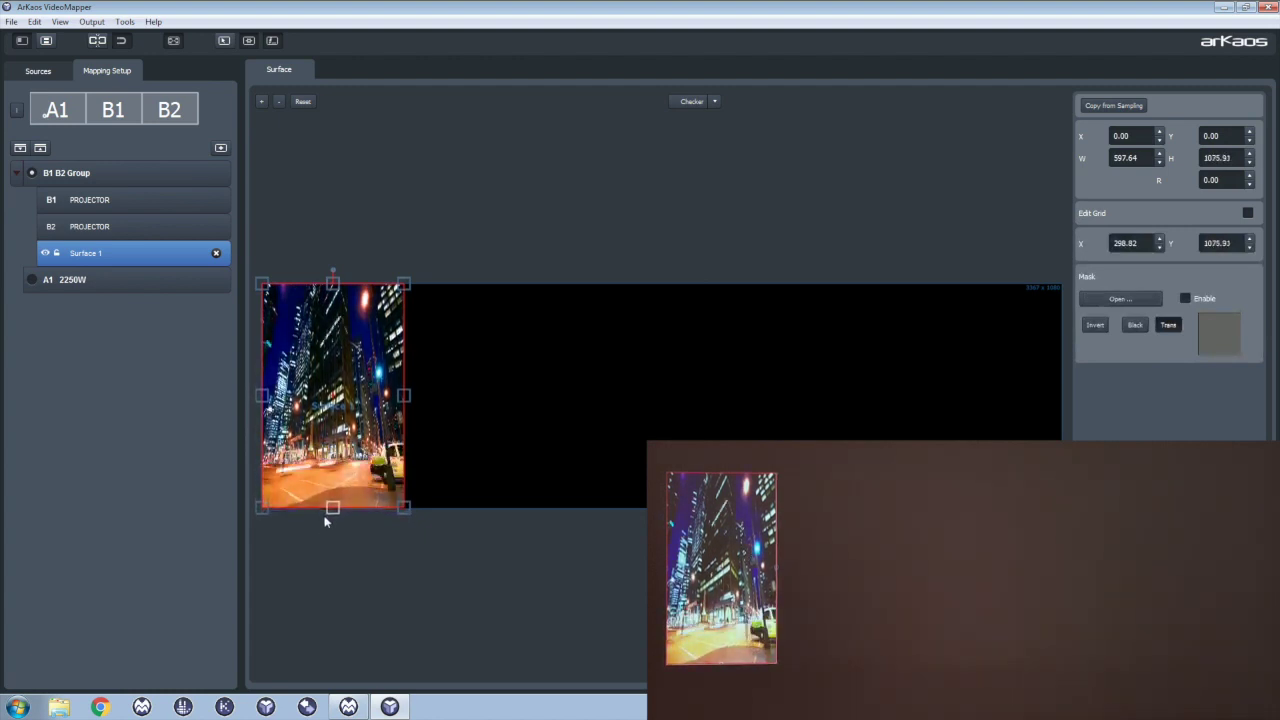
- Duplicate the panel twice, placing one copy at the right and widening the centre copy to W 1206.51 at Y 0
key(ctrl+d)
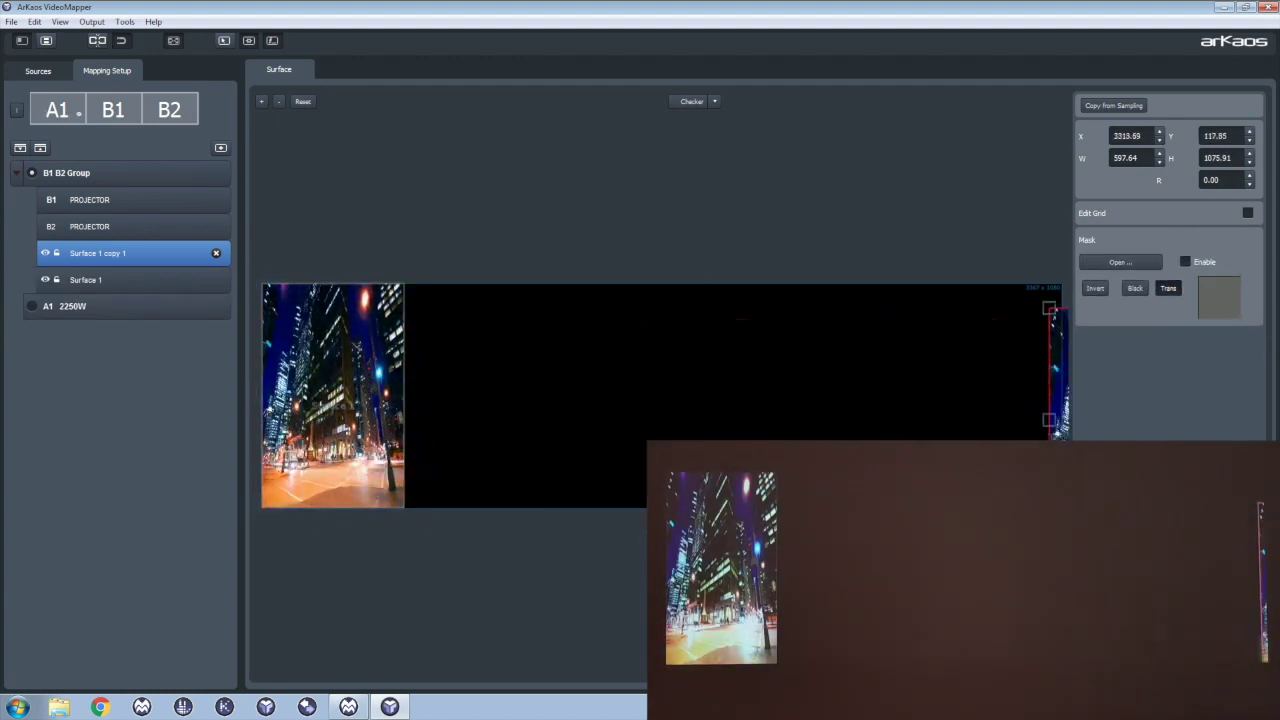
drag(1060, 370, 642, 355)
key(ctrl+d)
mouse_move(636, 510)
mouse_down()
mouse_move(641, 482)
mouse_move(641, 512)
mouse_up()
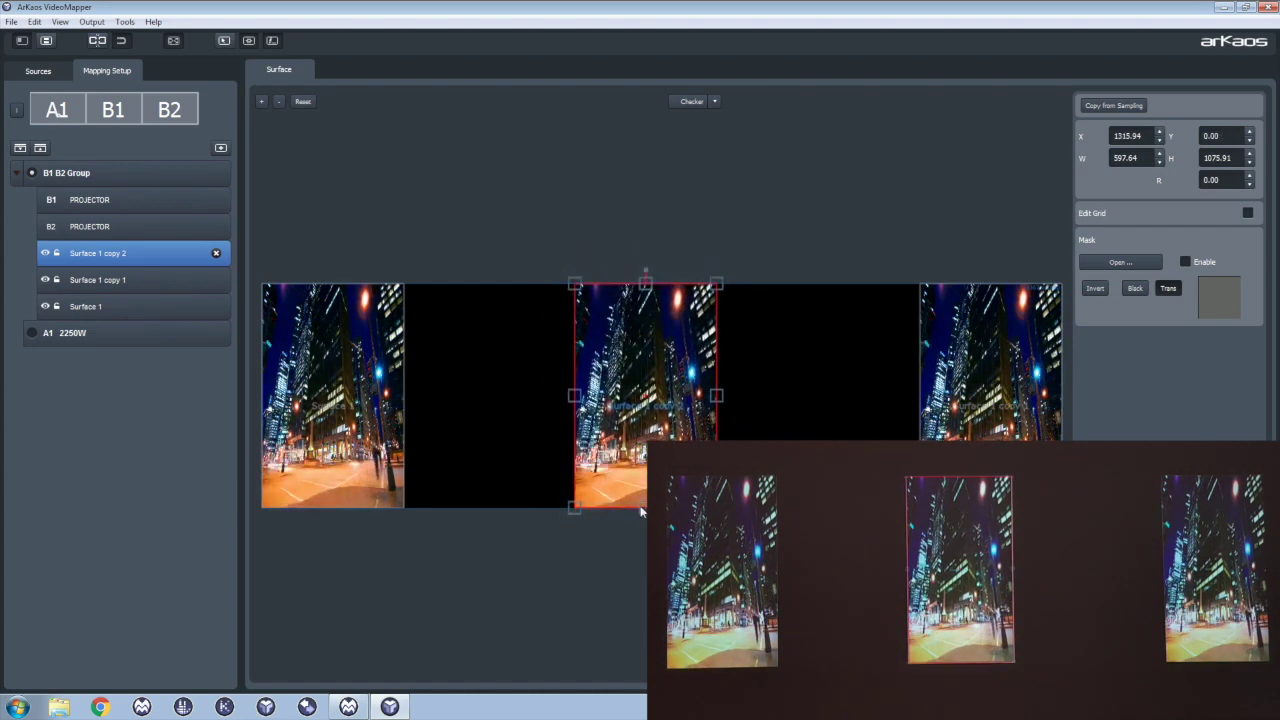
drag(644, 290, 648, 290)
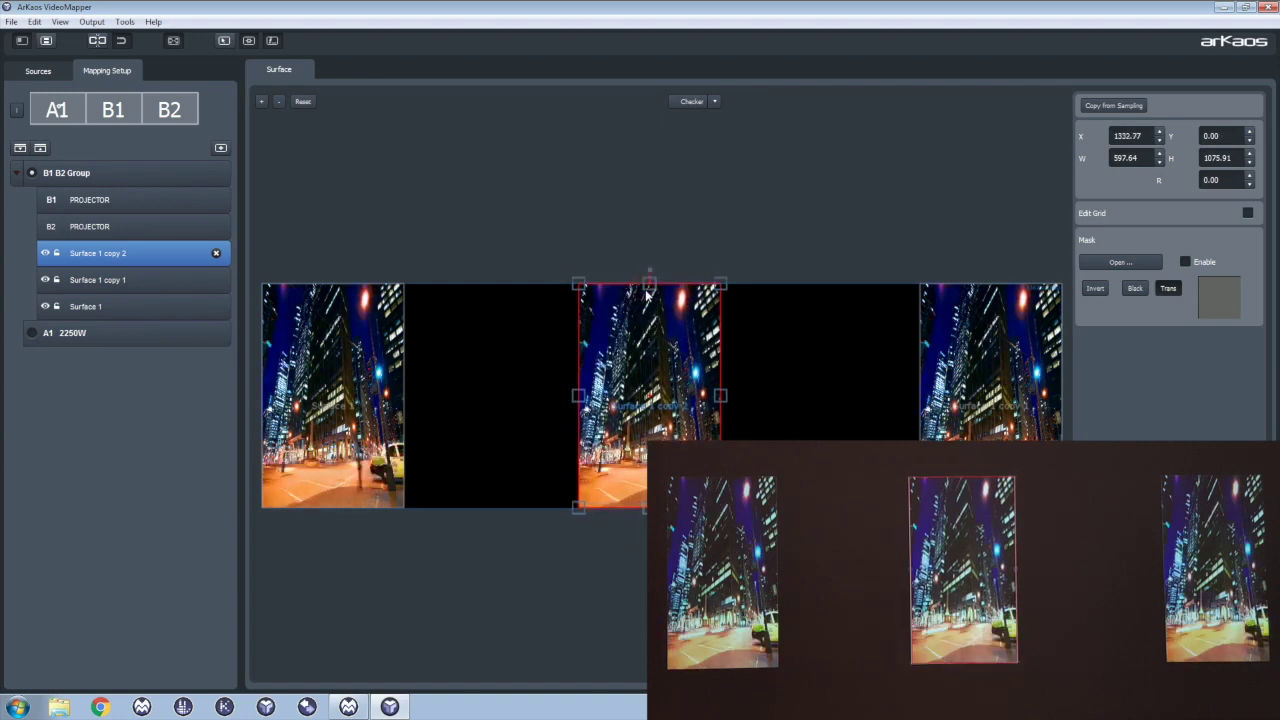
drag(720, 395, 866, 423)
drag(592, 348, 542, 339)
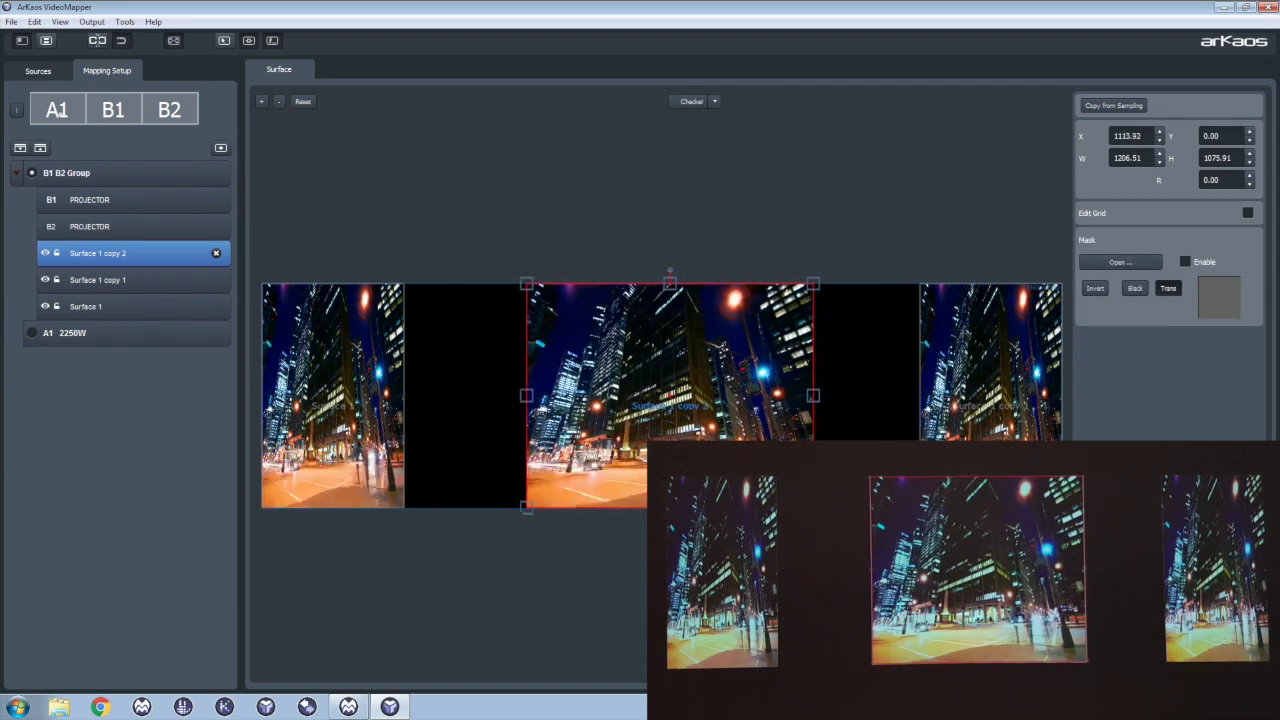
- Rename the Surface 1 copy 2 layer to 'center'
double_click(150, 253)
text(cwe)
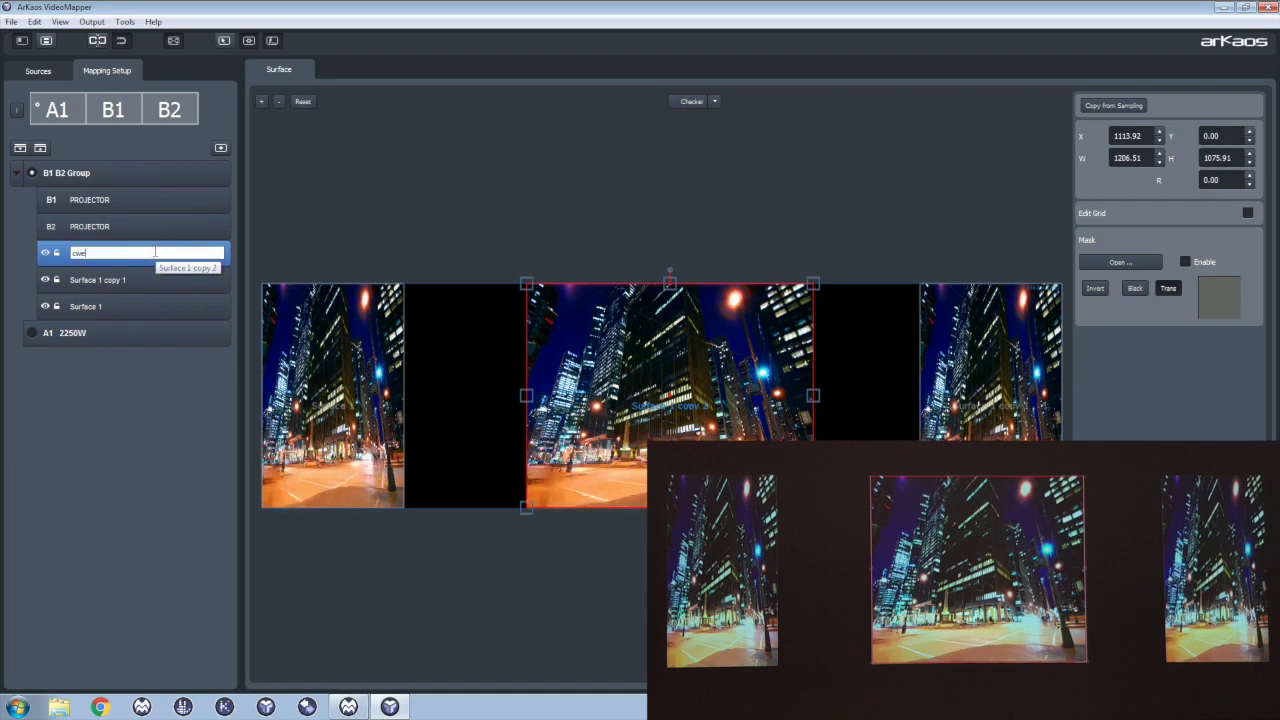
key(BackSpace)
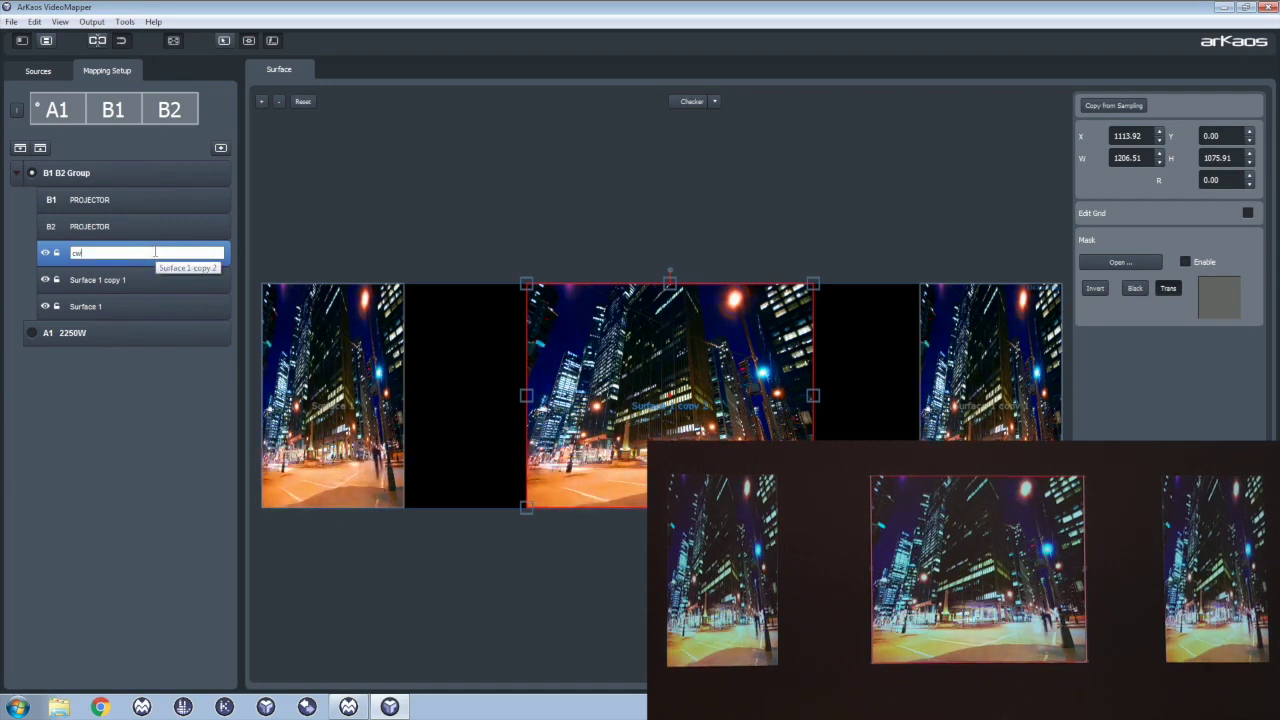
text(enter)
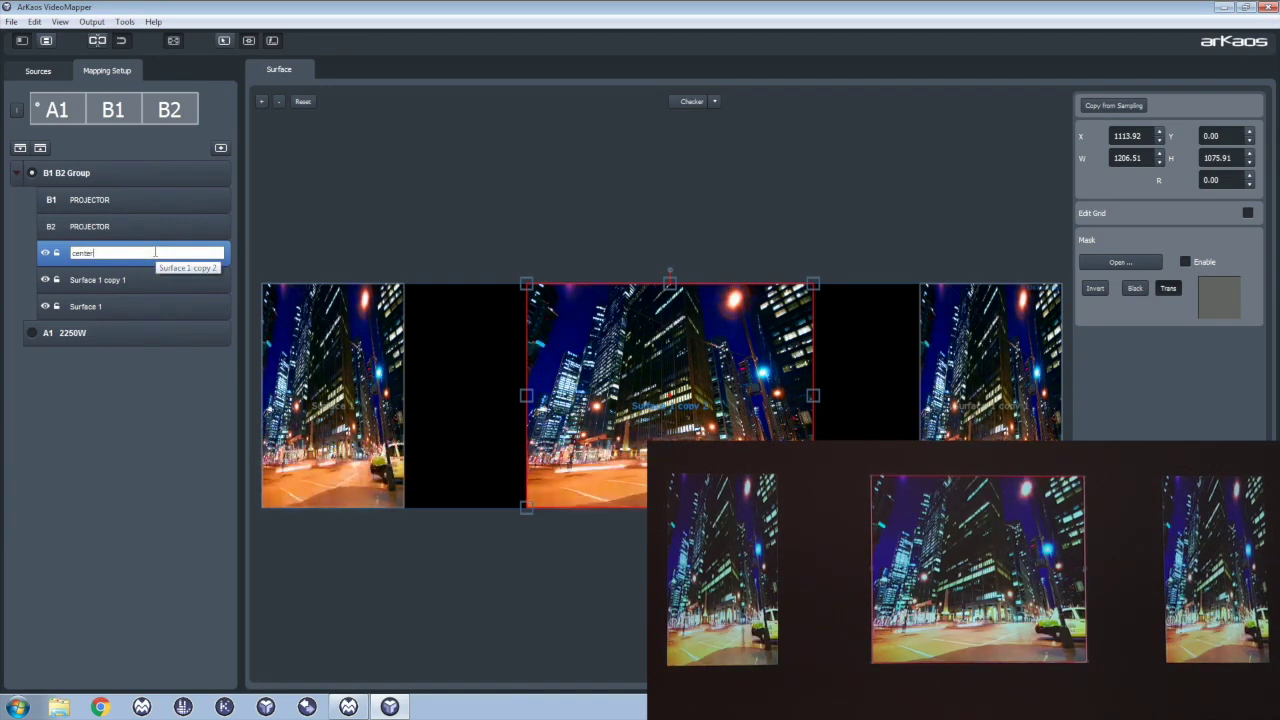
click(283, 357)
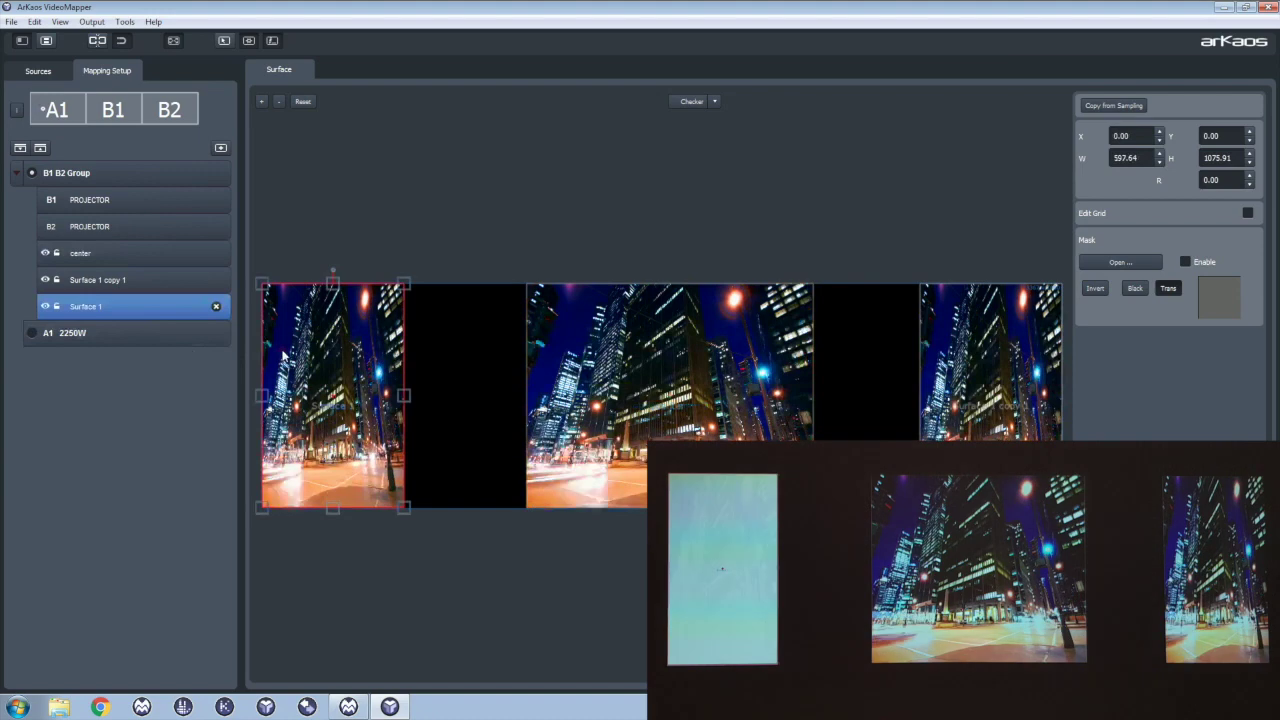
- Rename Surface 1 to 'left' and Surface 1 copy 1 to 'right'
double_click(137, 307)
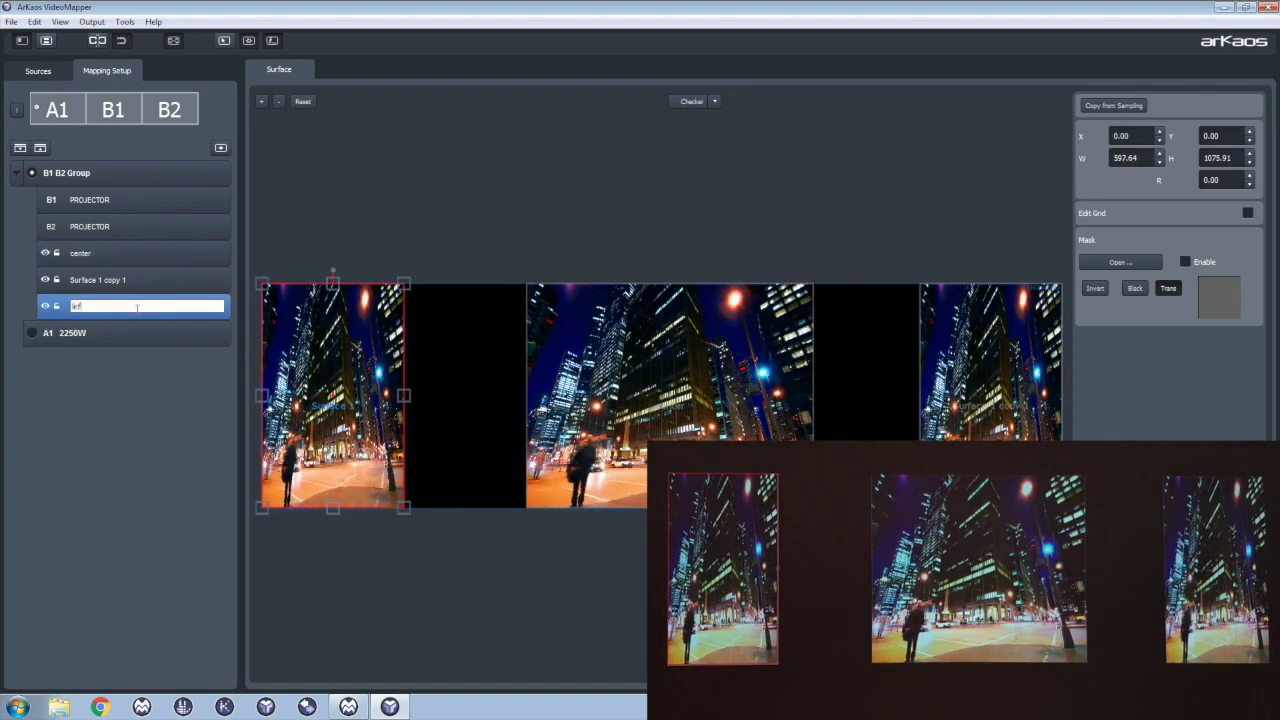
text(left)
click(160, 281)
double_click(163, 282)
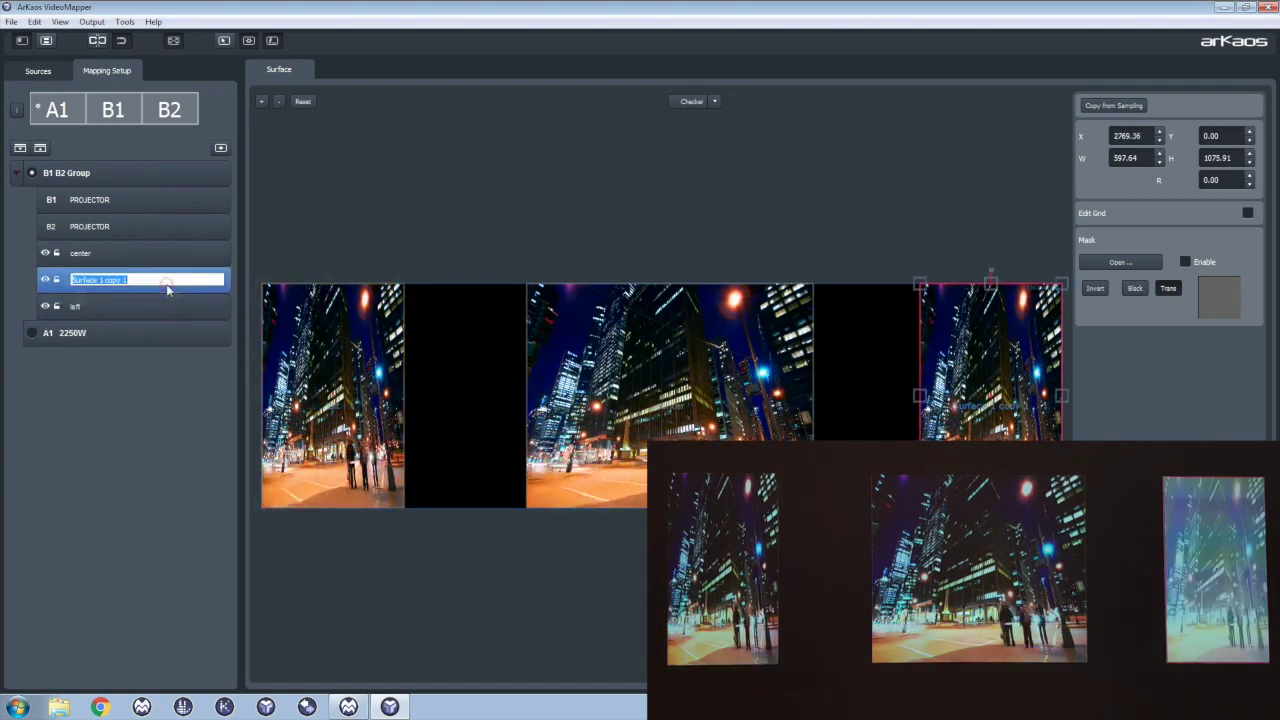
text(right)
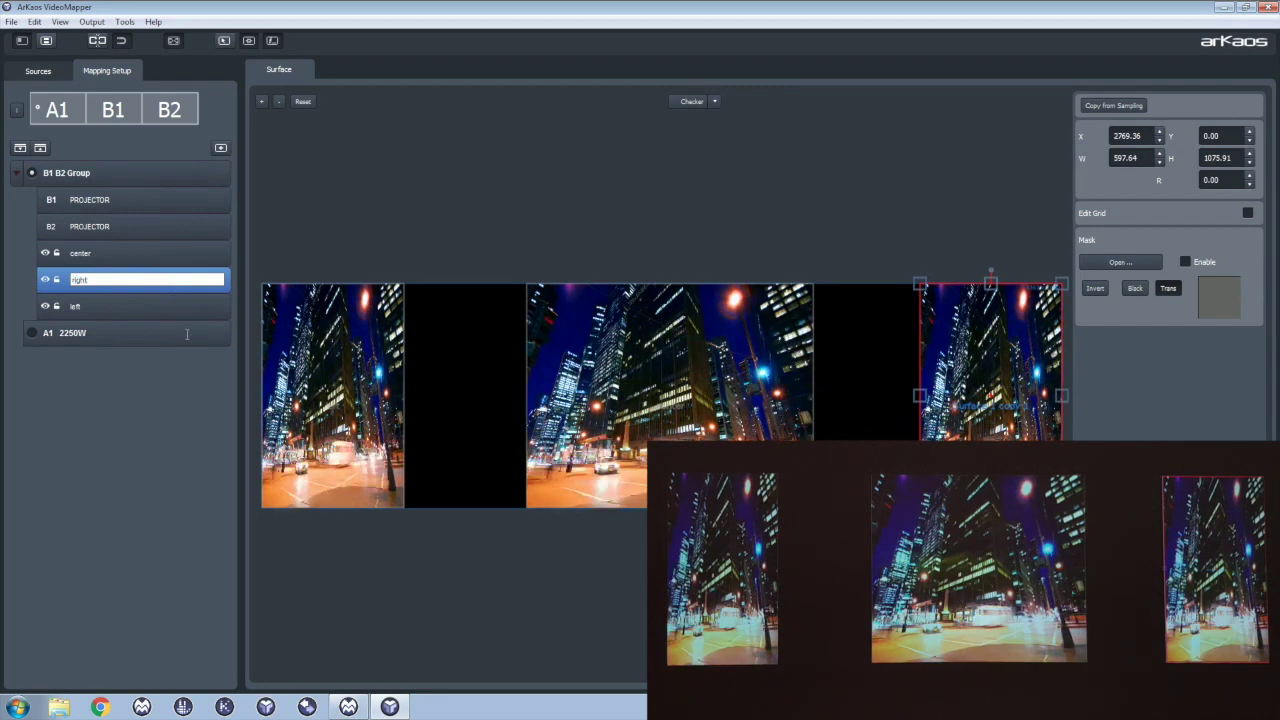
click(455, 432)
- In MediaMaster Pro, open and close clip 1's media library, then test its Output Index and reset it to 0
click(348, 707)
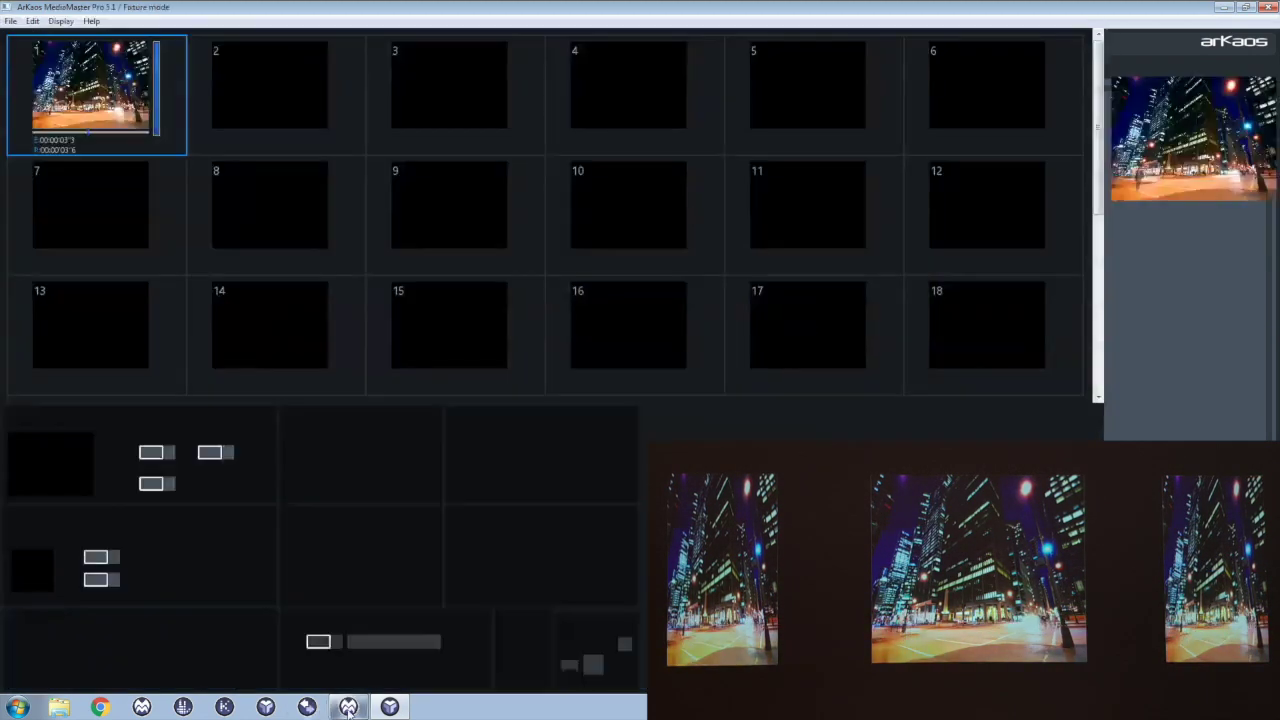
double_click(88, 95)
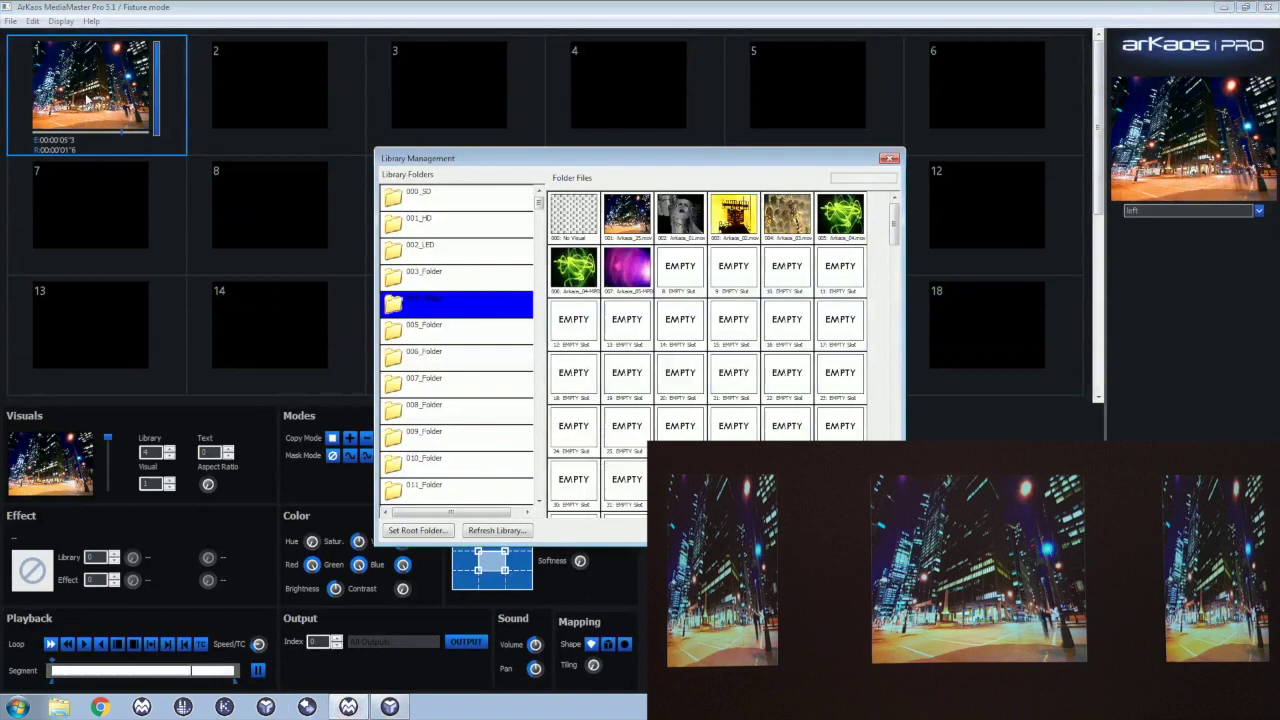
click(888, 160)
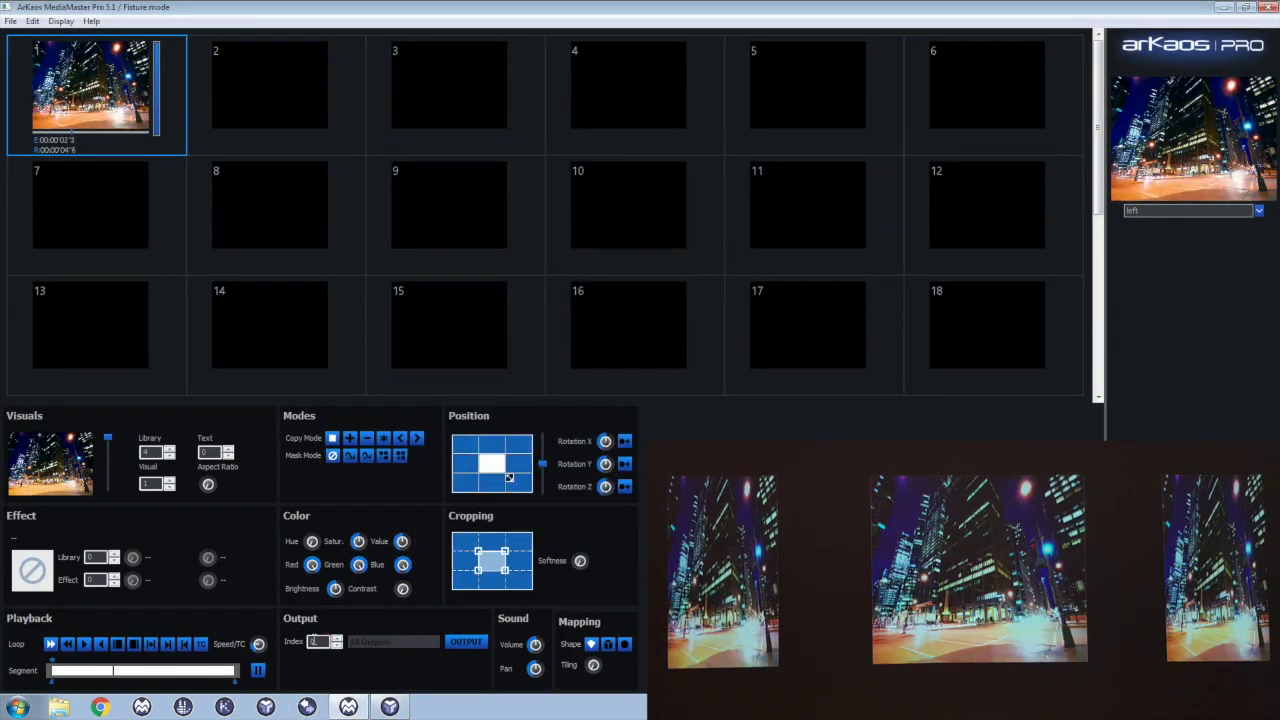
click(337, 638)
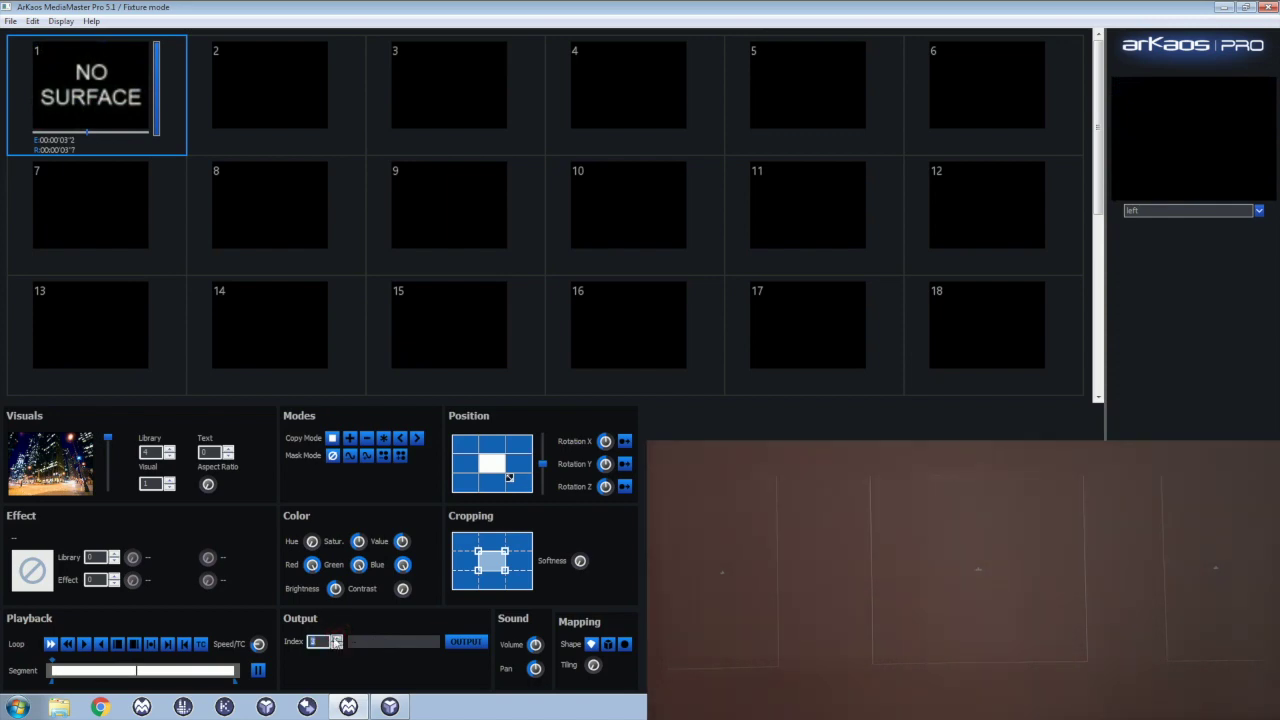
click(337, 645)
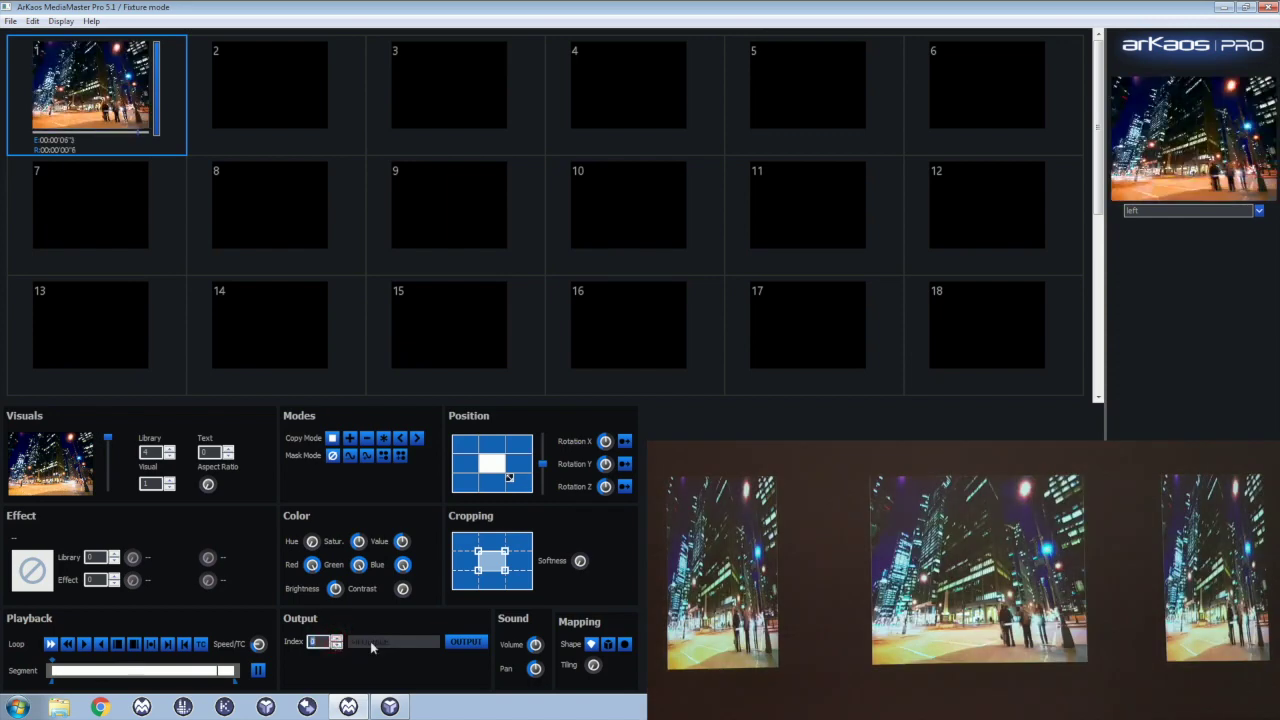
- In the Output dialog's DMX list, assign left, right and center to indexes 001, 002 and 003, then close it
click(460, 642)
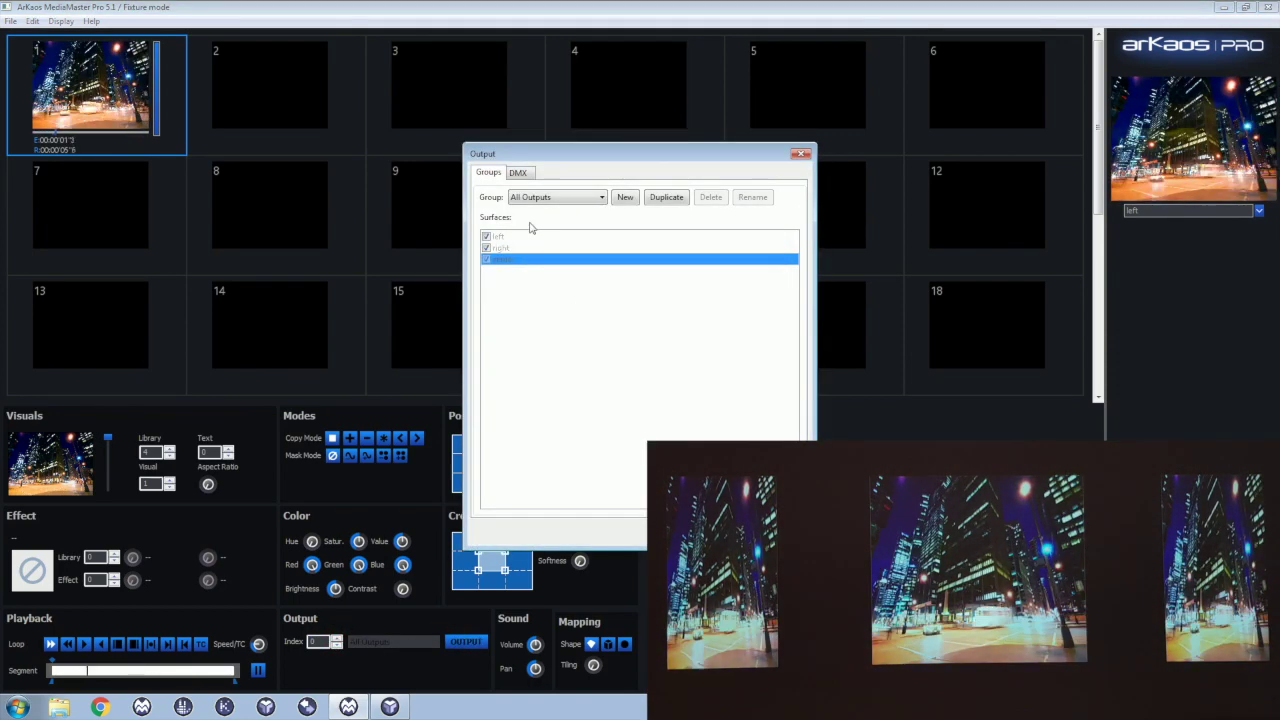
click(518, 173)
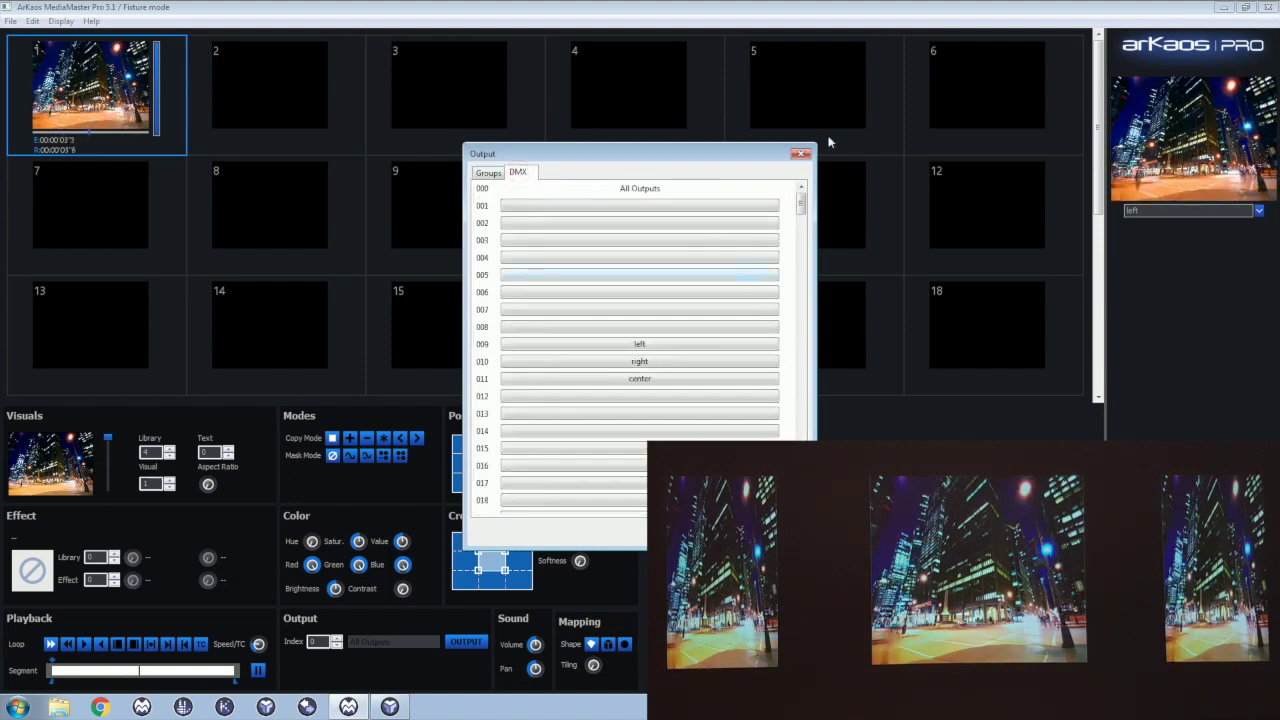
click(624, 210)
click(633, 221)
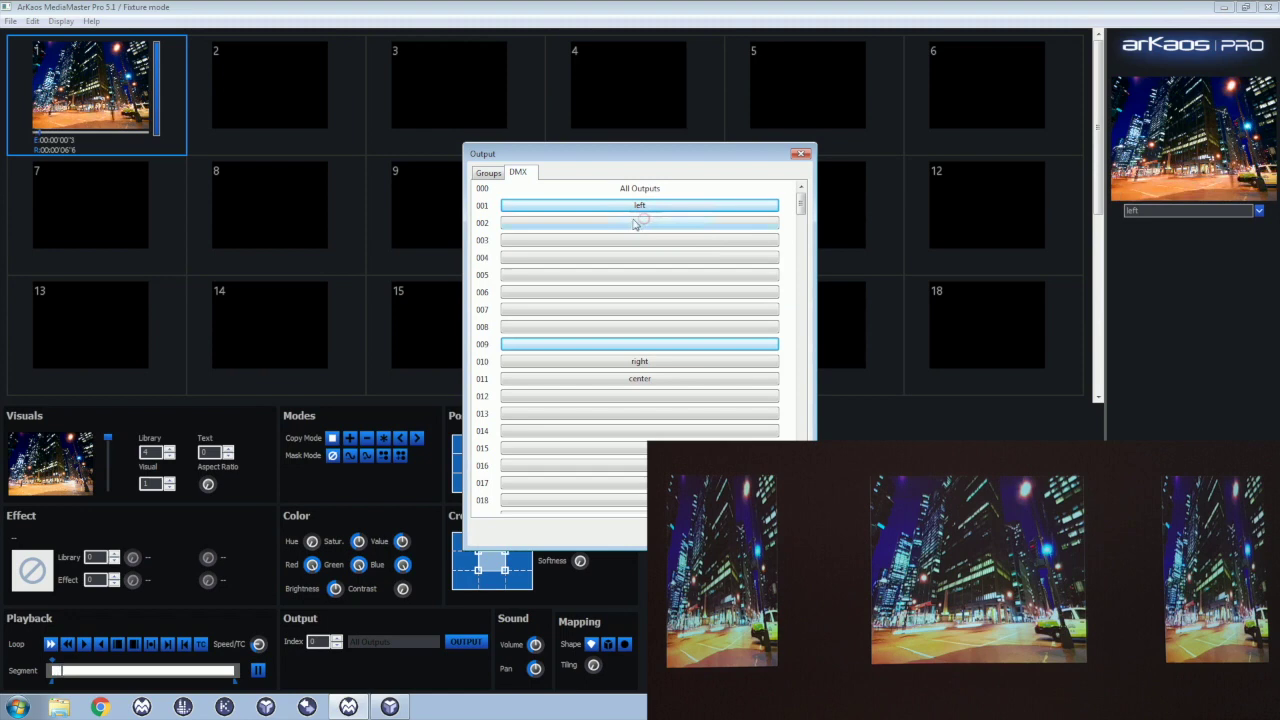
click(648, 224)
click(663, 250)
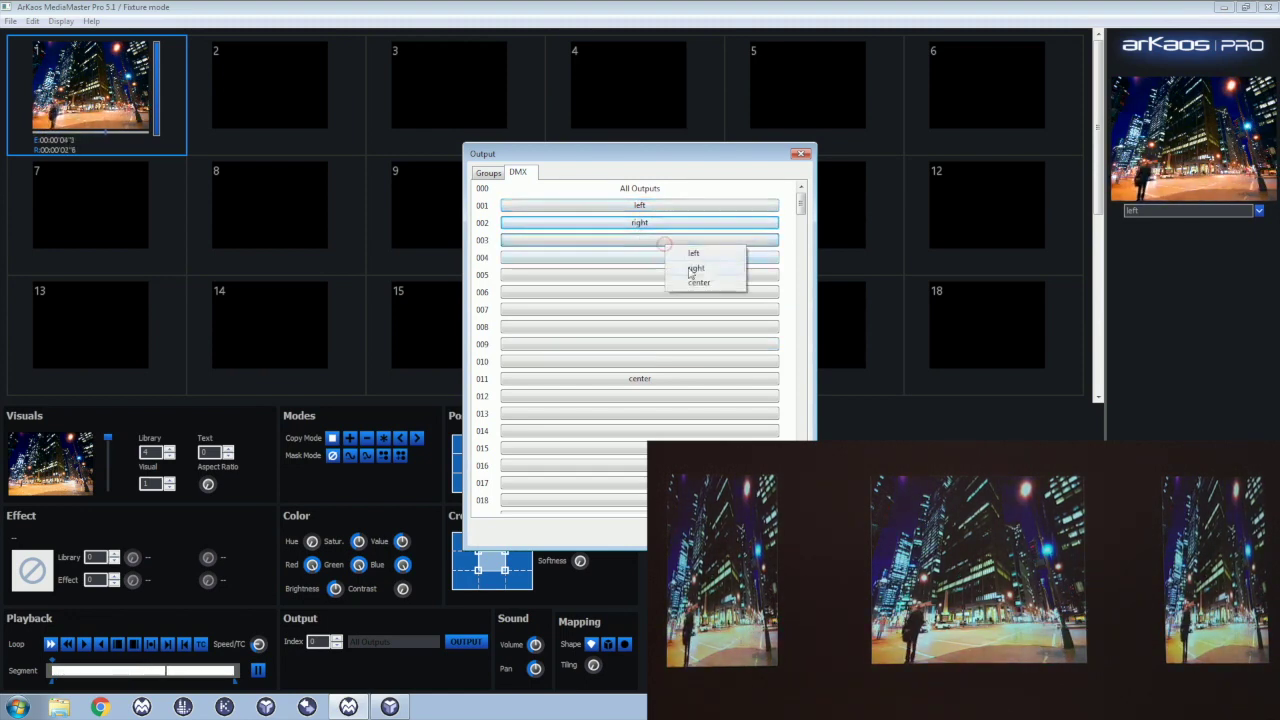
click(697, 284)
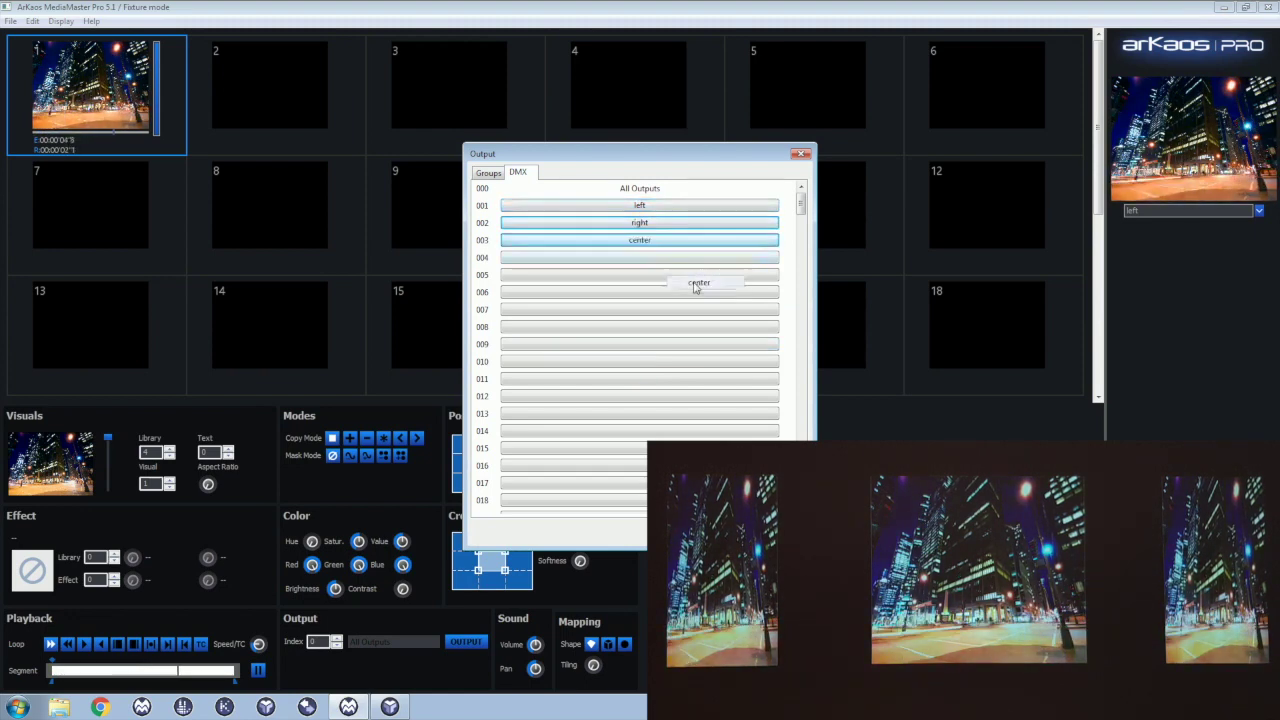
click(800, 155)
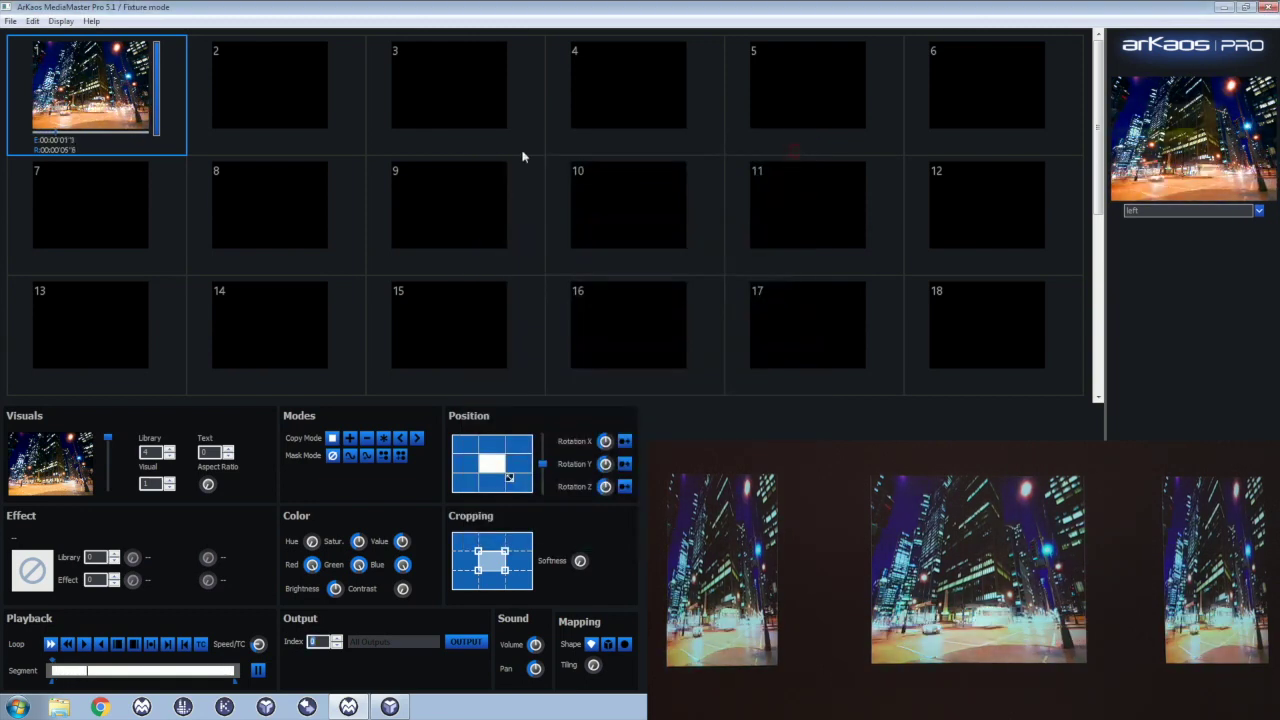
- Route clip 1 to its single-surface output index, then load the green light clip into cell 2 and fade it in
click(337, 638)
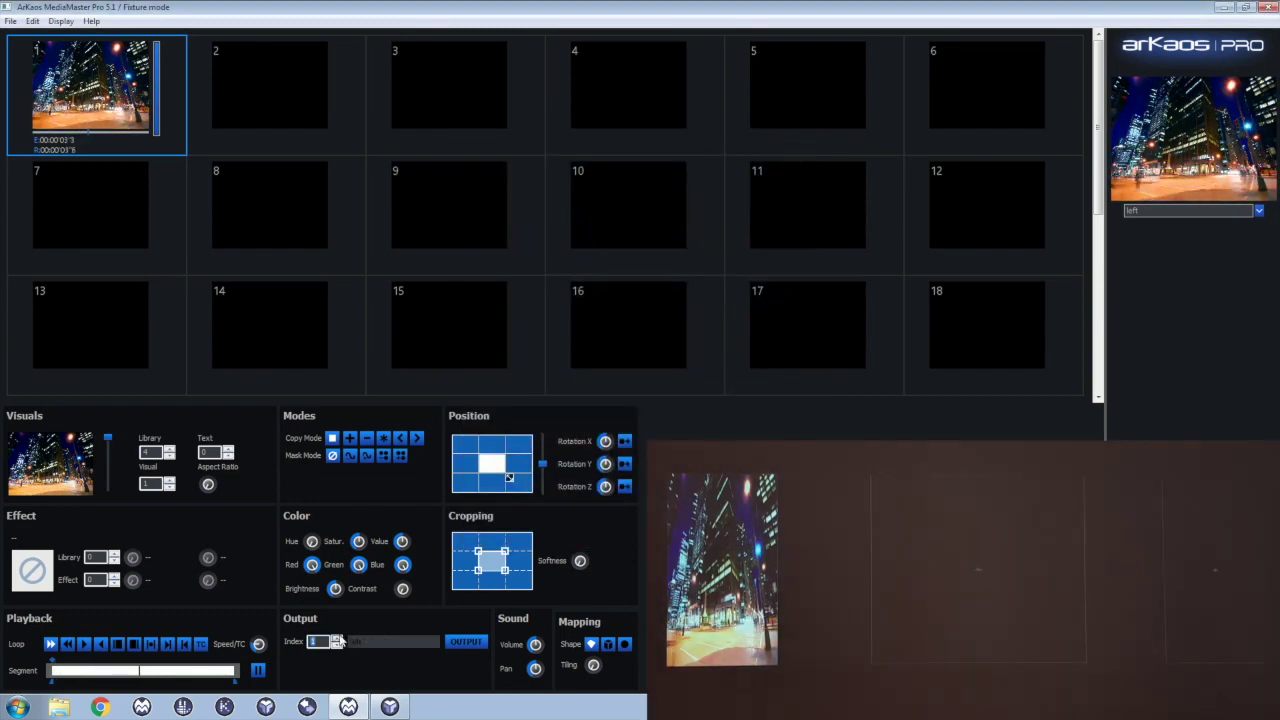
double_click(287, 85)
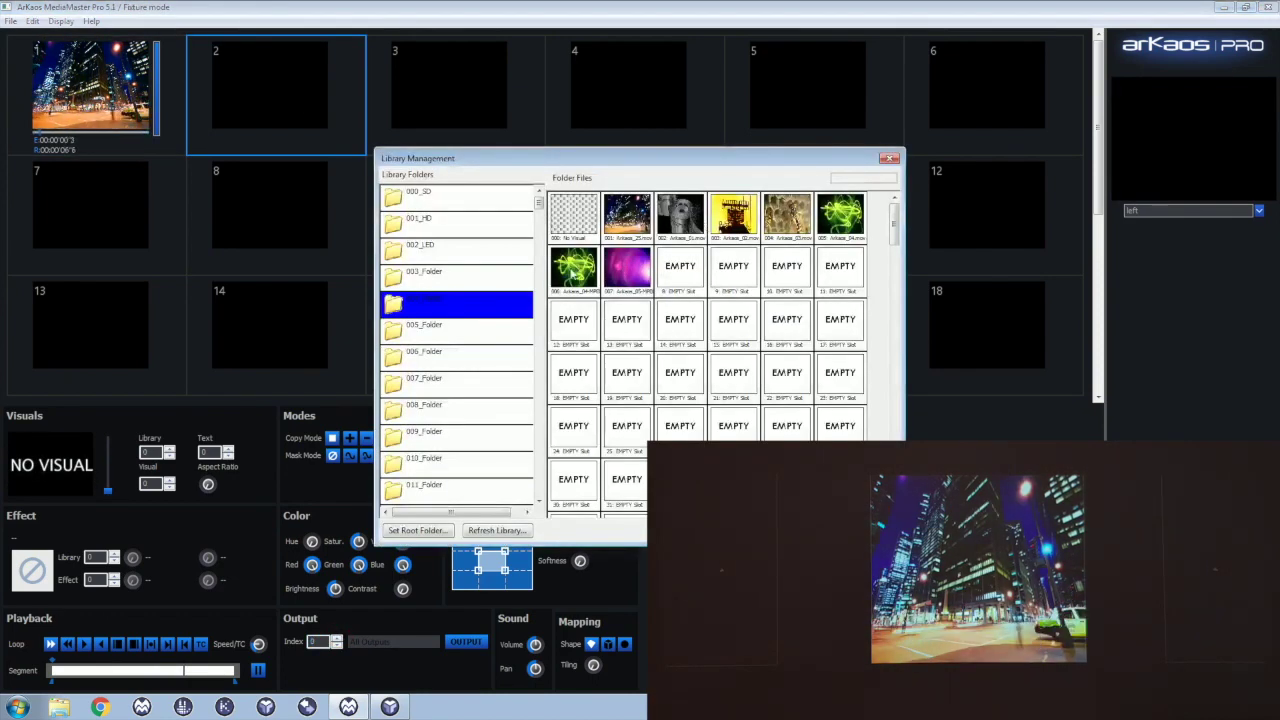
double_click(573, 268)
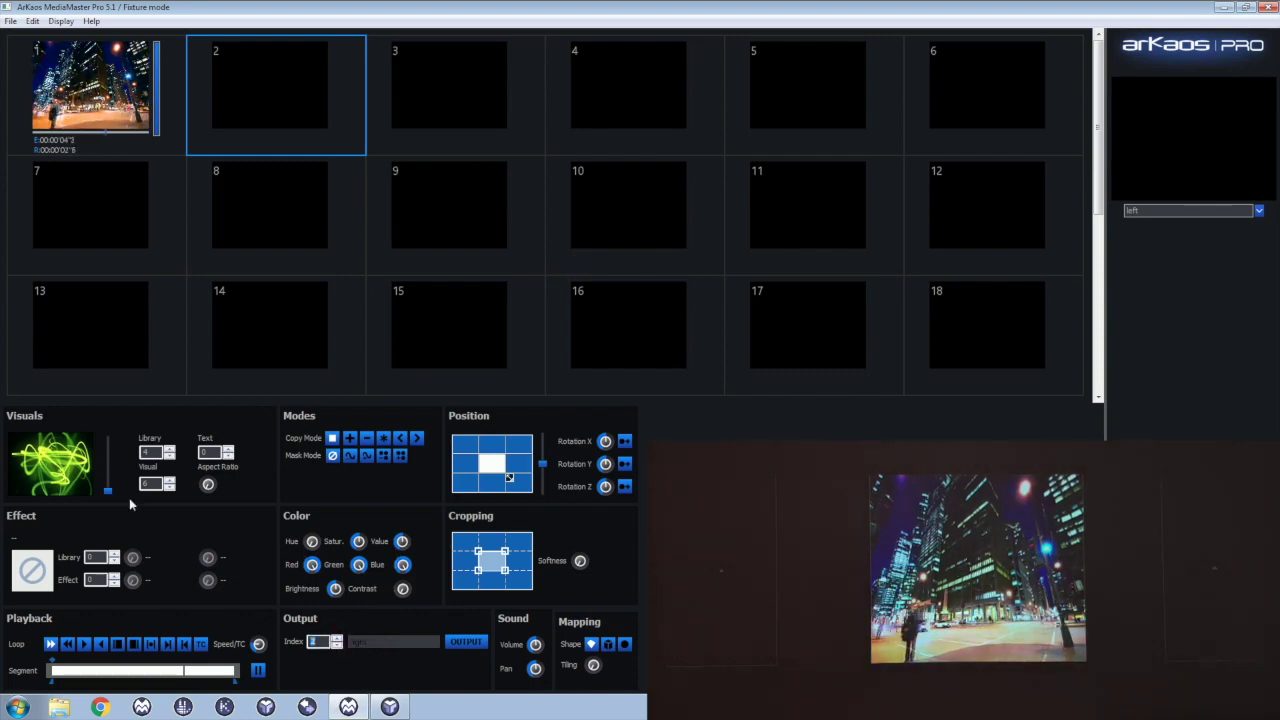
drag(107, 490, 107, 479)
- Load the purple clip into cell 3, route it to the Left output and fade it in
double_click(470, 81)
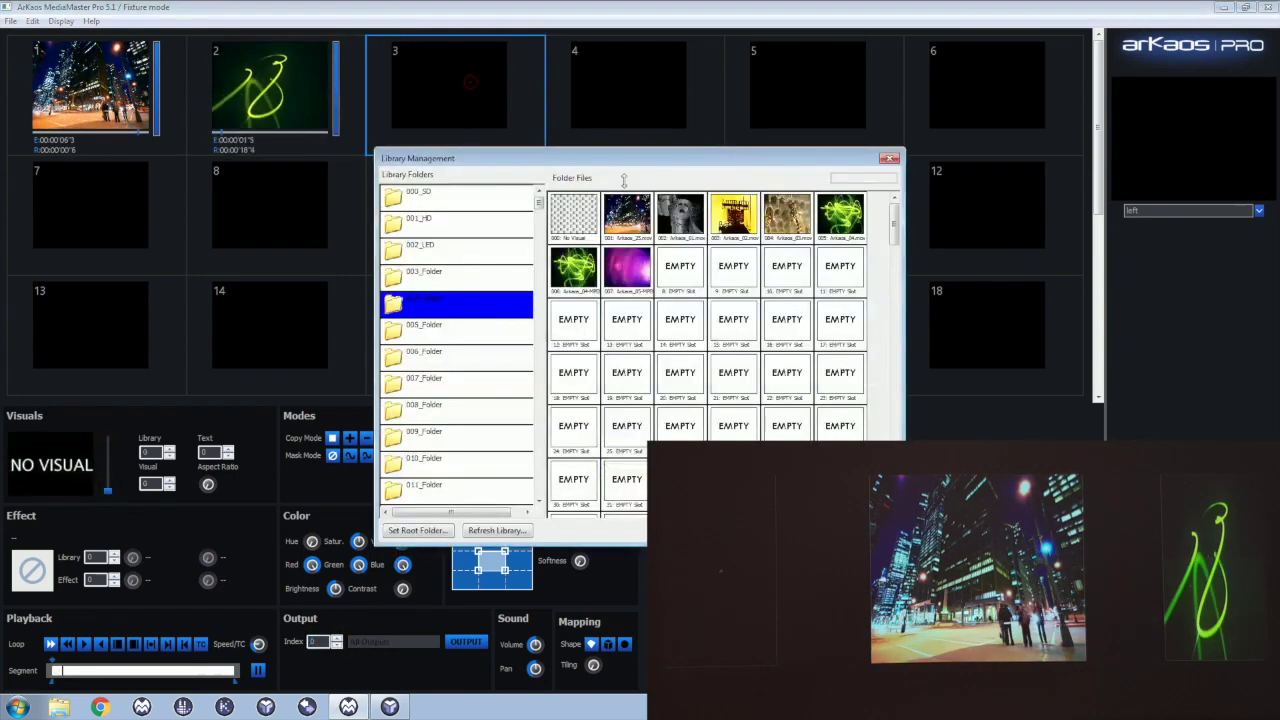
double_click(628, 271)
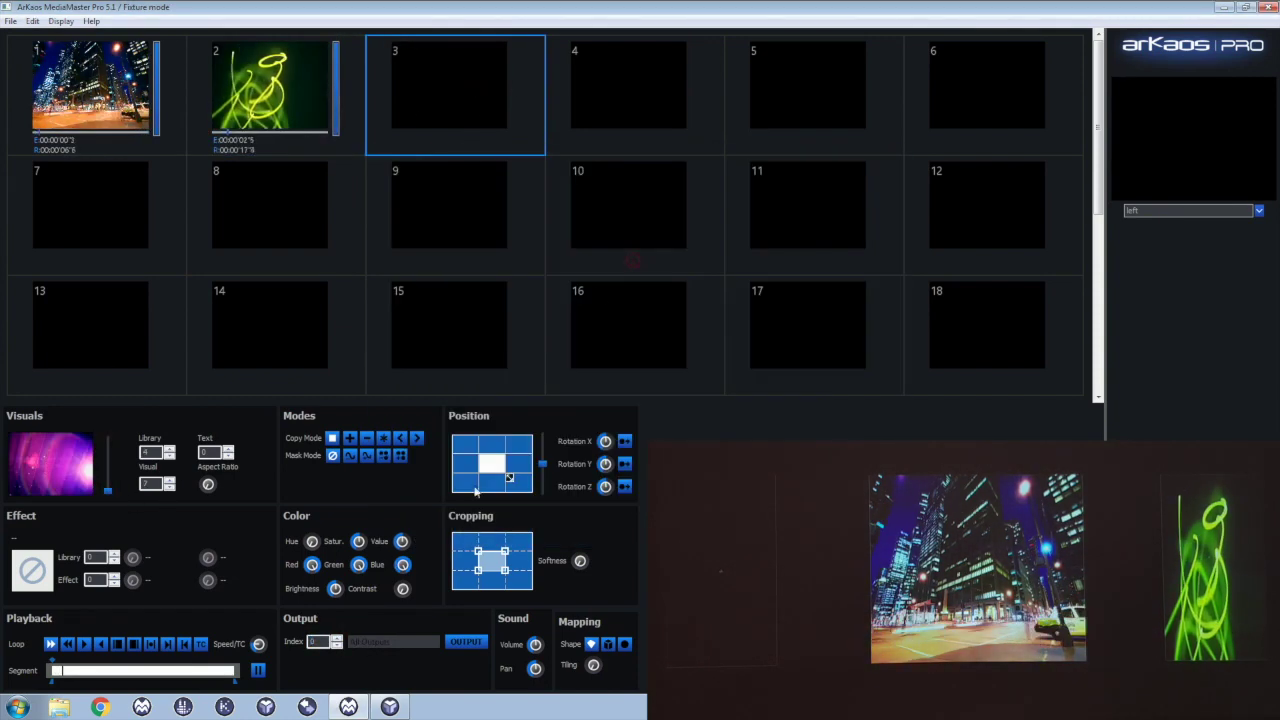
click(337, 643)
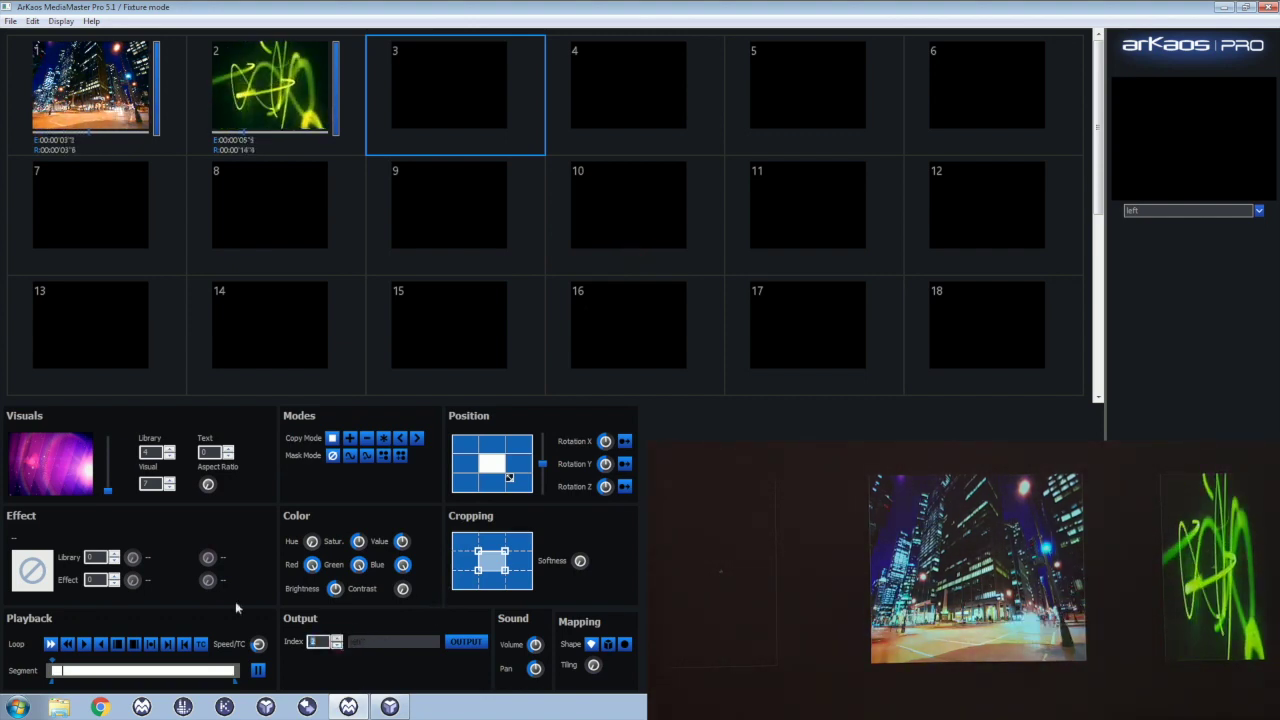
drag(107, 490, 115, 415)
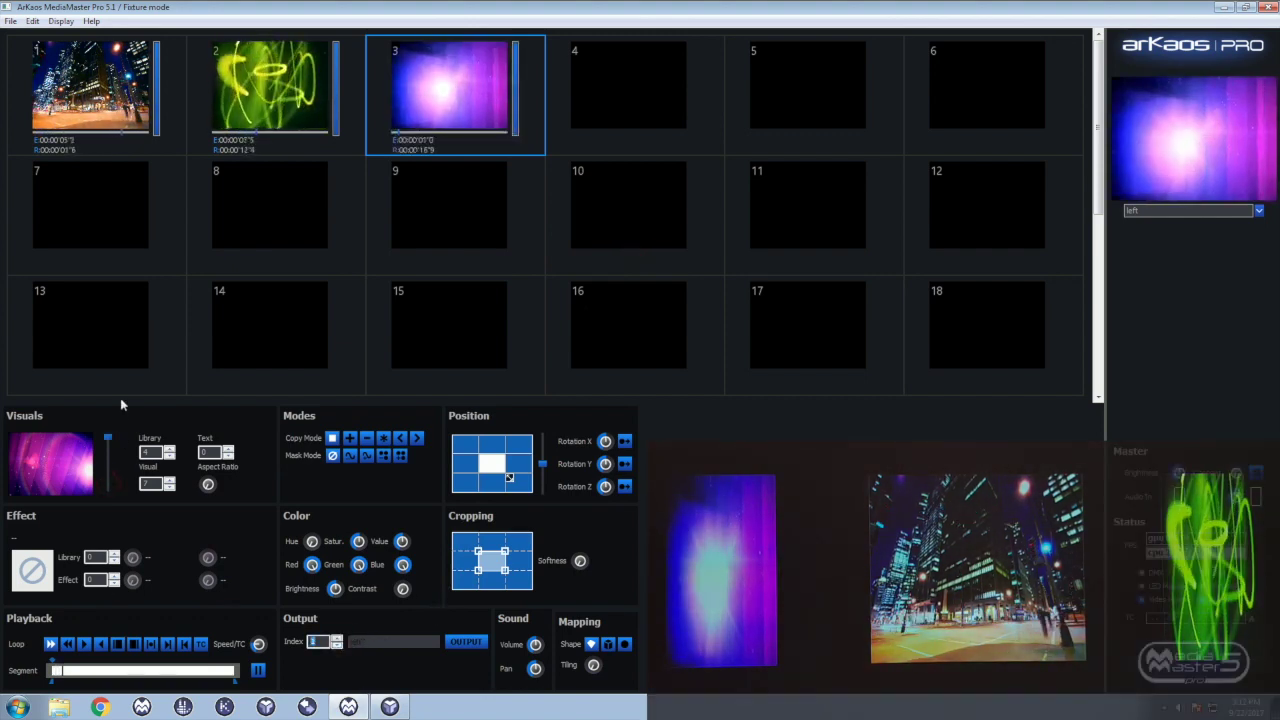